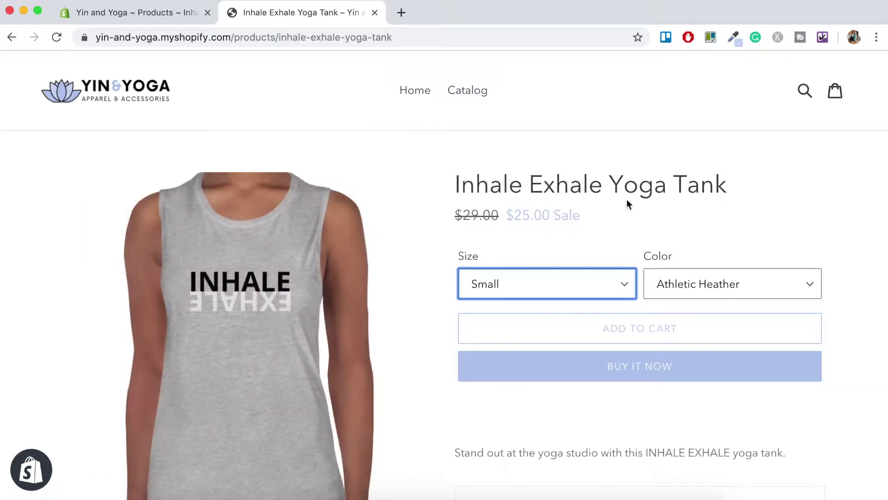
Scroll the storefront tank page and check the size list, leaving Small selected.
{"action": "scroll", "coordinate": [633, 223], "scroll_direction": "down", "scroll_amount": 1}
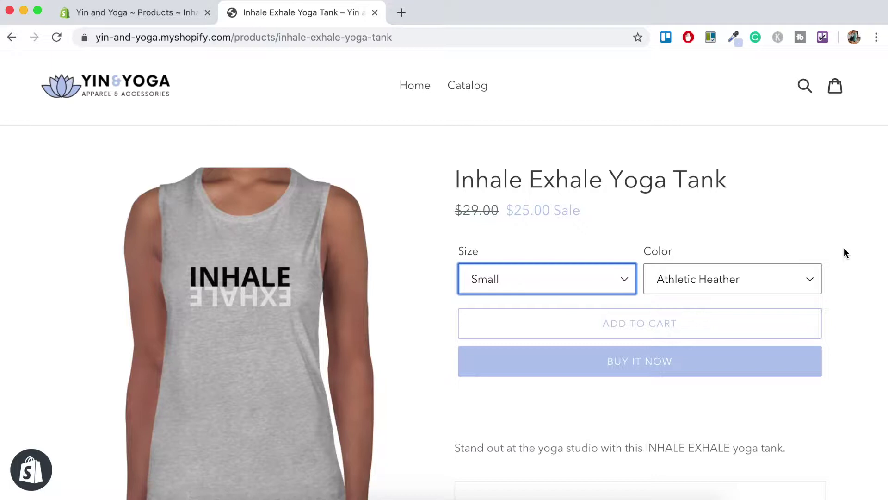
{"action": "scroll", "coordinate": [844, 249], "scroll_direction": "down", "scroll_amount": 3}
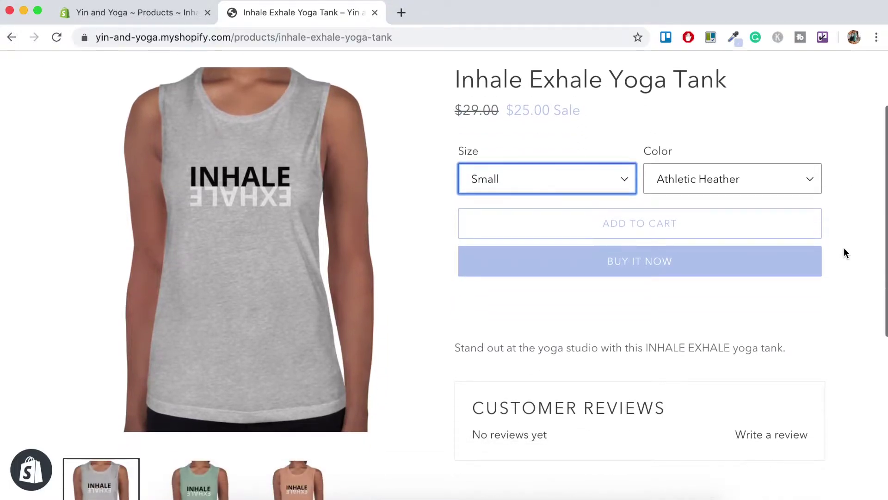
{"action": "scroll", "coordinate": [845, 249], "scroll_direction": "down", "scroll_amount": 3}
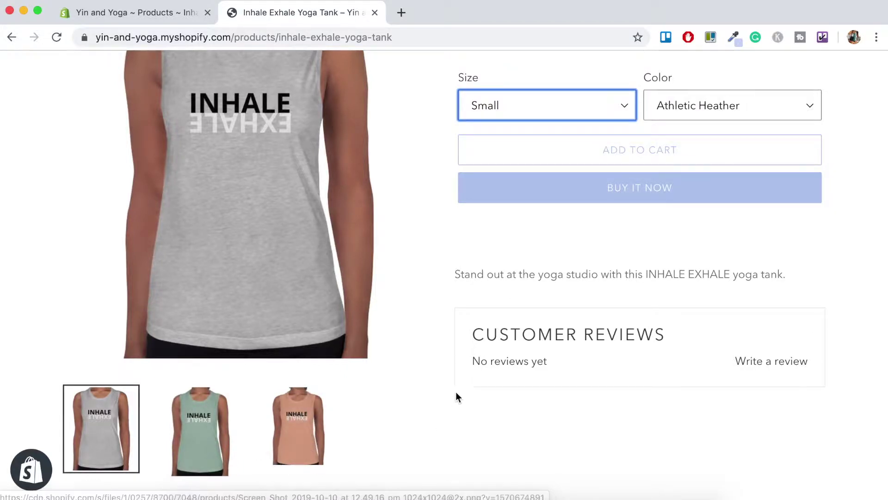
{"action": "scroll", "coordinate": [444, 342], "scroll_direction": "up", "scroll_amount": 3}
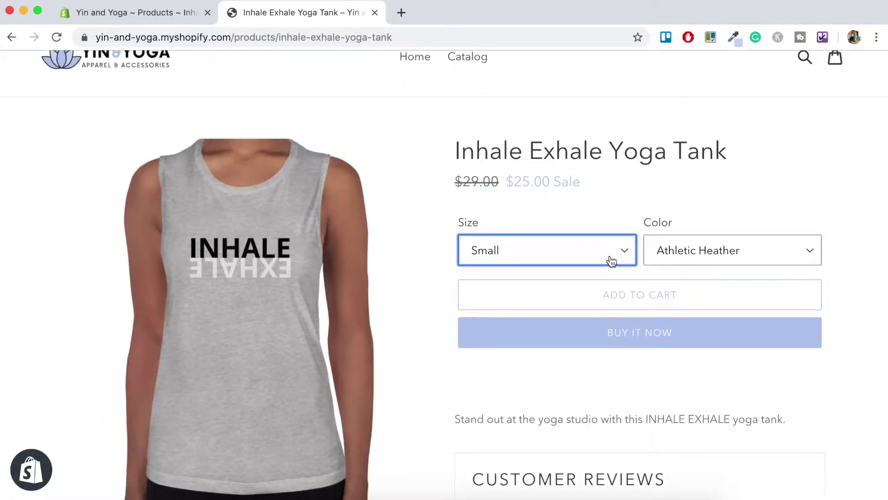
{"action": "left_click", "coordinate": [629, 256]}
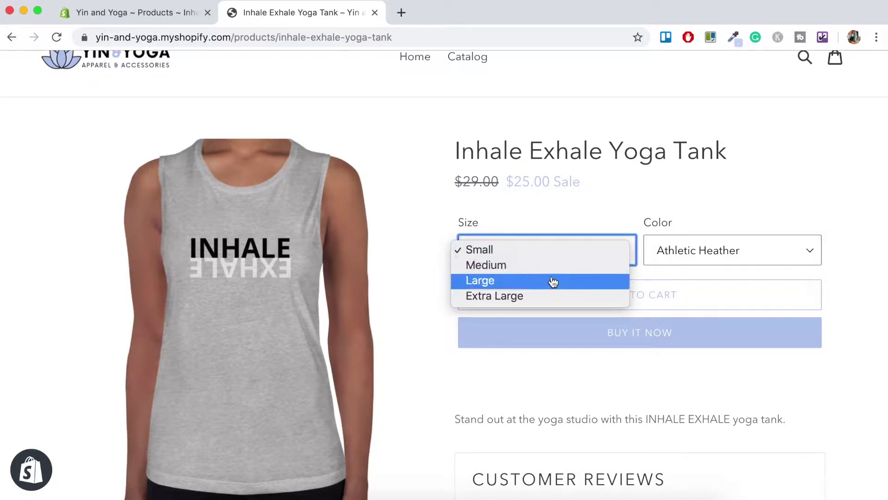
{"action": "left_click", "coordinate": [701, 220]}
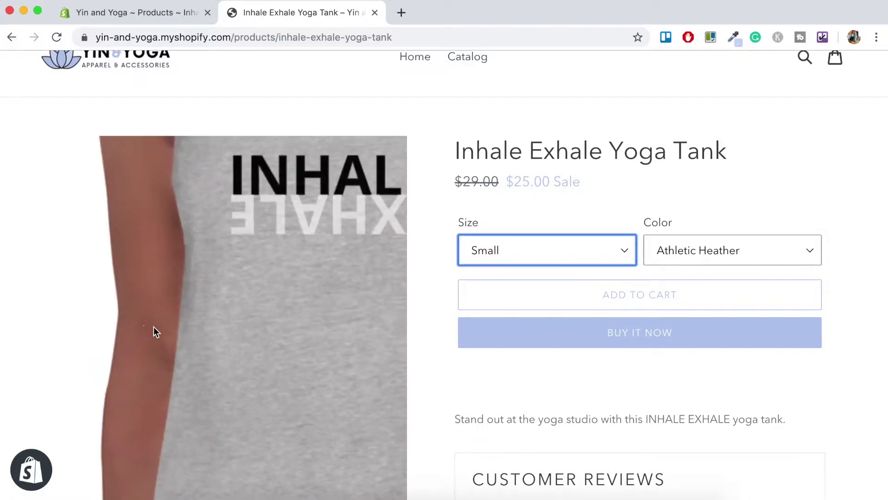
Switch the tank colour through Dusty Blue, Athletic Heather, Dusty Blue, and finally Peach.
{"action": "left_click", "coordinate": [815, 258]}
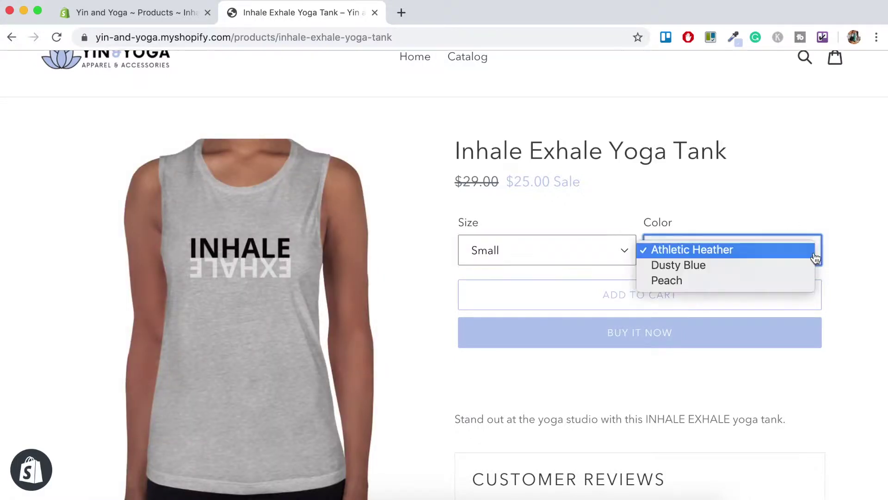
{"action": "left_click", "coordinate": [727, 272]}
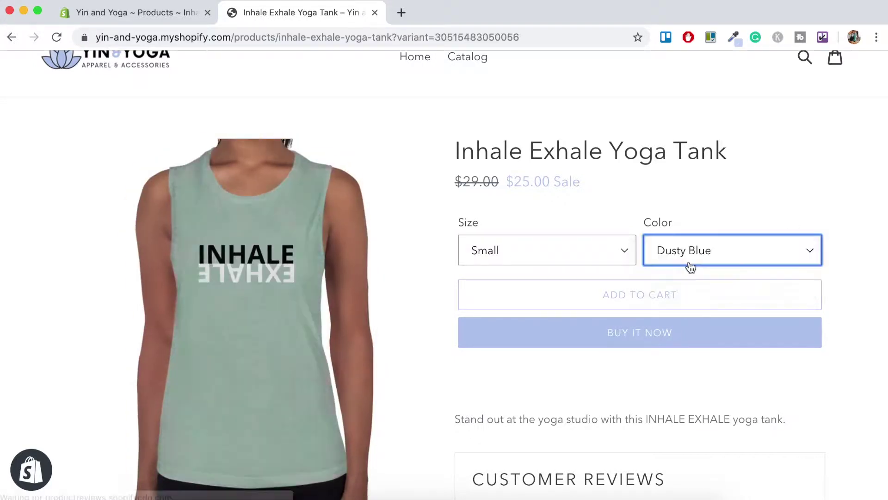
{"action": "left_click", "coordinate": [690, 261]}
{"action": "left_click", "coordinate": [689, 275]}
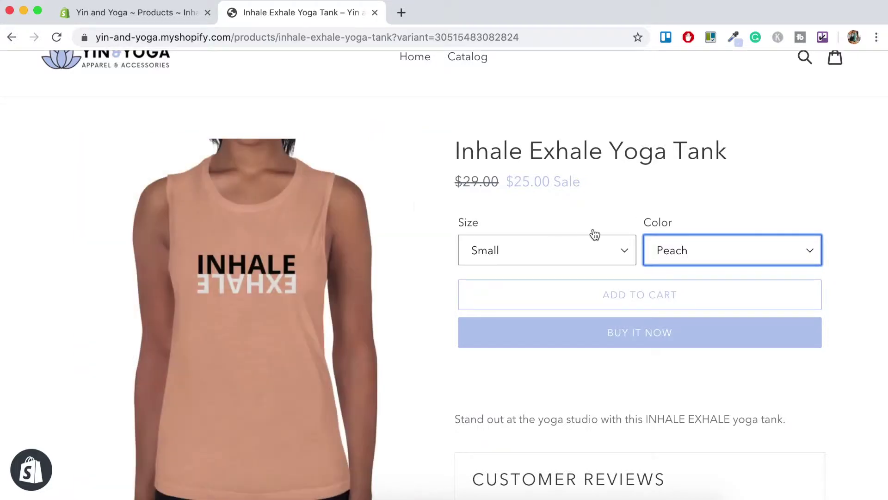
{"action": "left_click", "coordinate": [696, 250]}
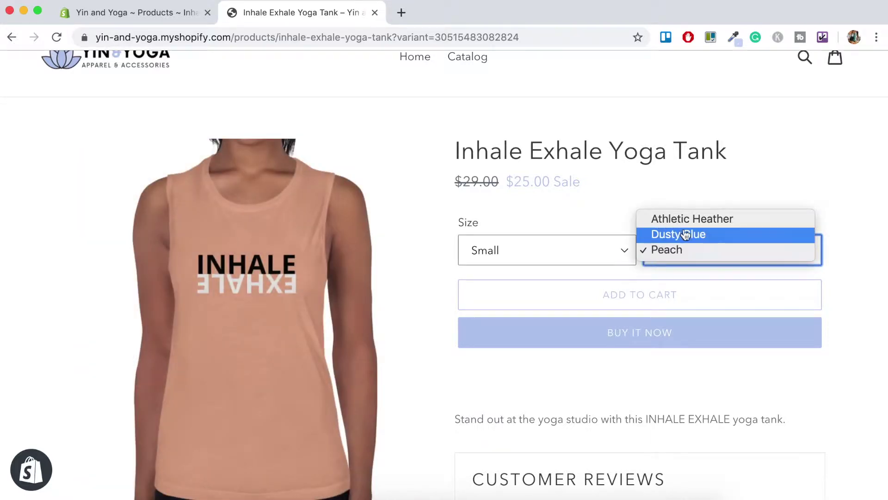
{"action": "left_click", "coordinate": [701, 222]}
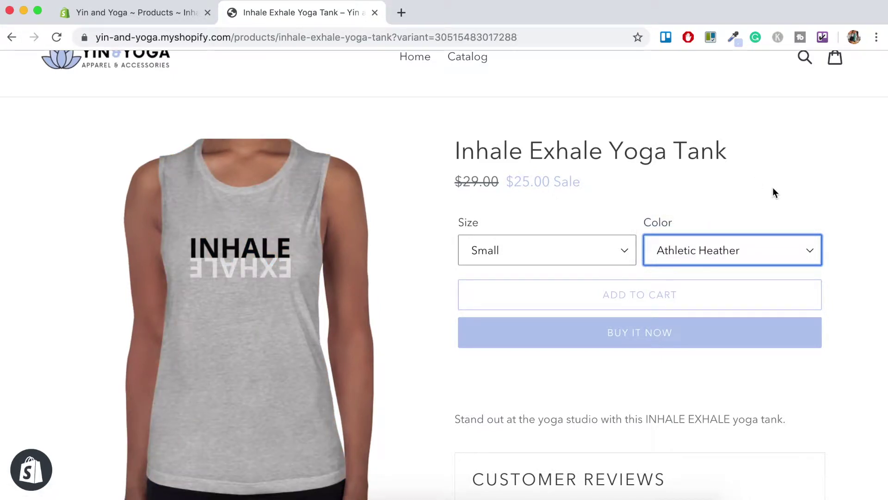
{"action": "left_click", "coordinate": [738, 252]}
{"action": "left_click", "coordinate": [728, 268]}
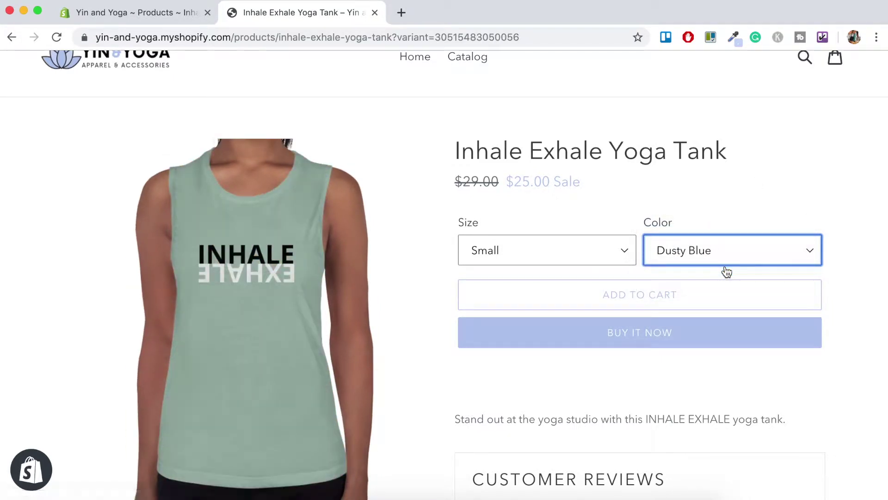
{"action": "left_click", "coordinate": [730, 264]}
{"action": "left_click", "coordinate": [753, 272]}
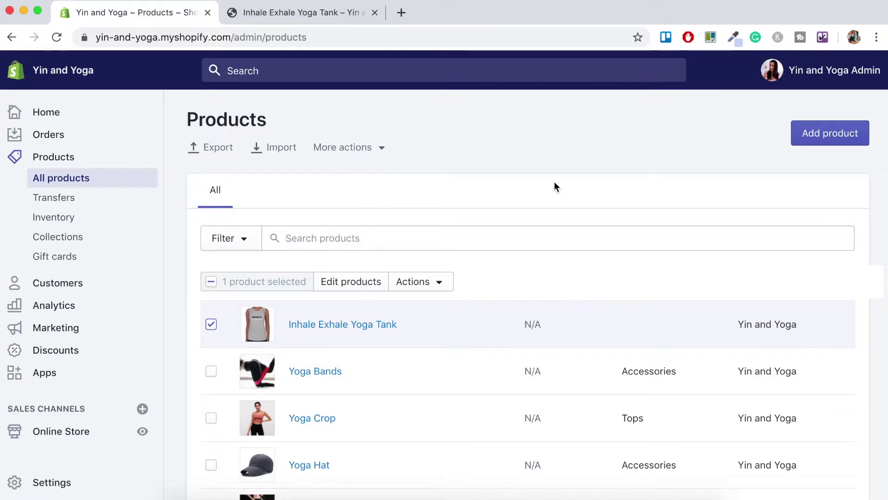
Start a new blank product from the admin Products list.
{"action": "left_click", "coordinate": [825, 138]}
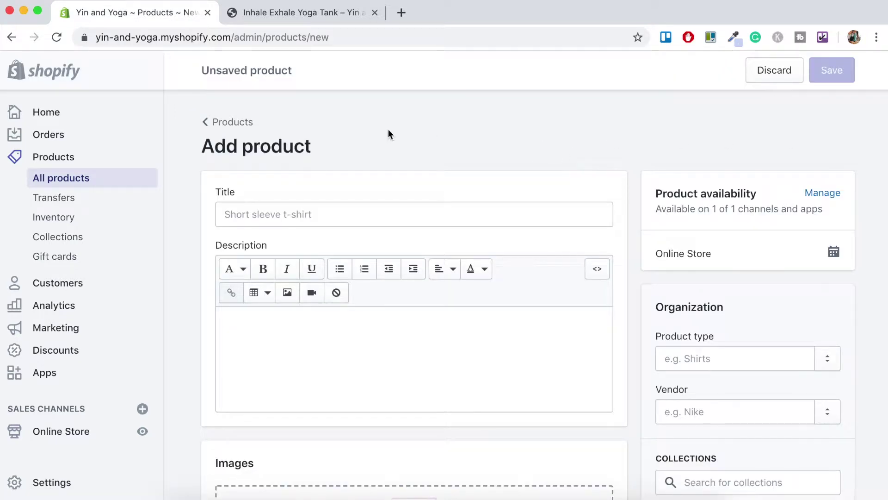
Title the product 'Inhale Exhale Yoga Tank' and add its perfect-fit-for-yoga description.
{"action": "left_click", "coordinate": [255, 216]}
{"action": "type", "text": "Inhale Exhale Yoga Tank"}
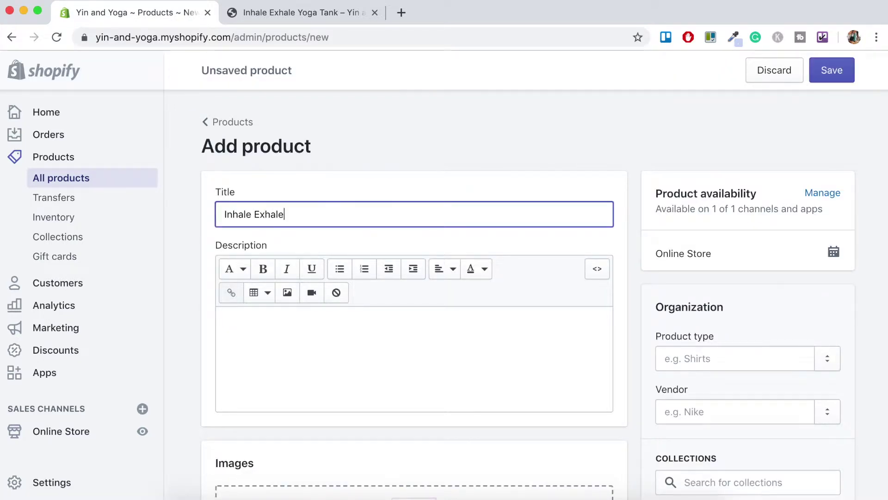
{"action": "left_click", "coordinate": [259, 323]}
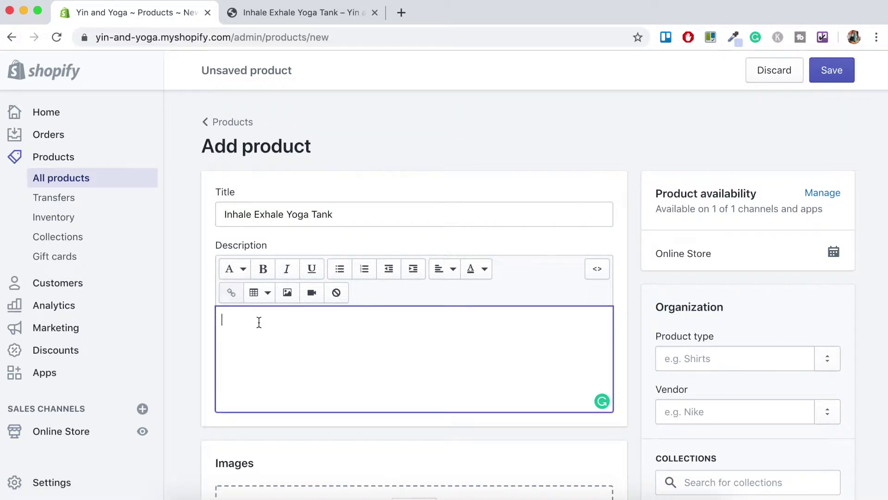
{"action": "type", "text": "This Inhale Exhale Yoga Tank will be the perfe"}
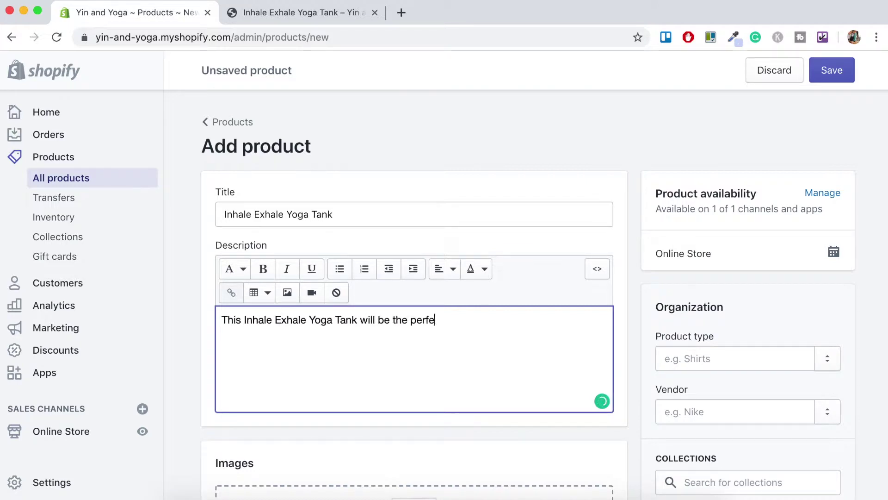
{"action": "type", "text": "ct fit for your next yoga session."}
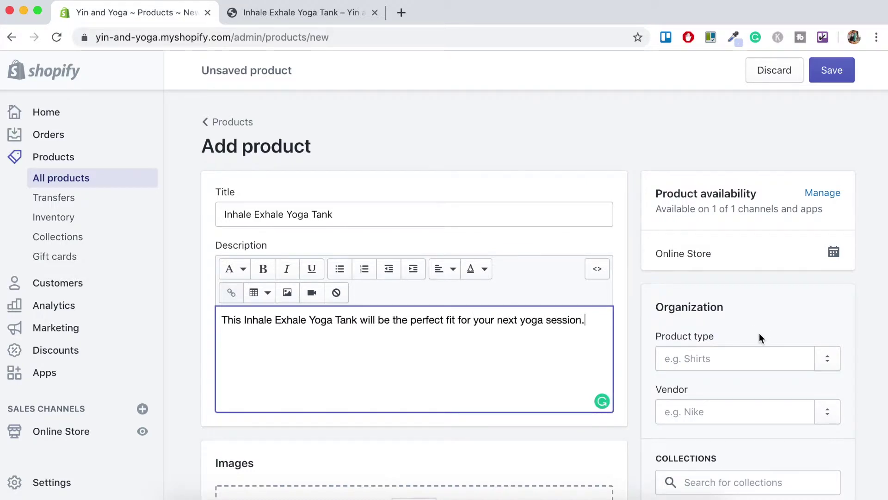
{"action": "scroll", "coordinate": [759, 333], "scroll_direction": "down", "scroll_amount": 3}
{"action": "scroll", "coordinate": [759, 333], "scroll_direction": "down", "scroll_amount": 2}
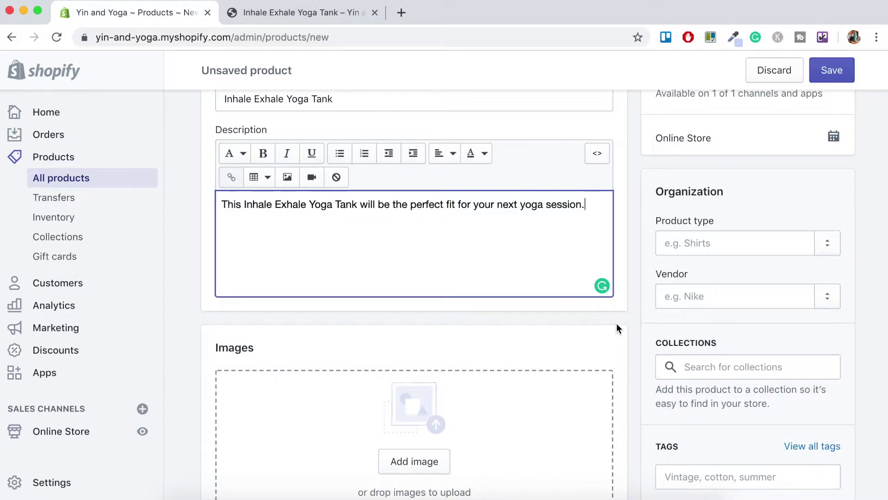
{"action": "scroll", "coordinate": [618, 327], "scroll_direction": "down", "scroll_amount": 3}
Upload the three tank photos as the product images.
{"action": "scroll", "coordinate": [618, 328], "scroll_direction": "down", "scroll_amount": 1}
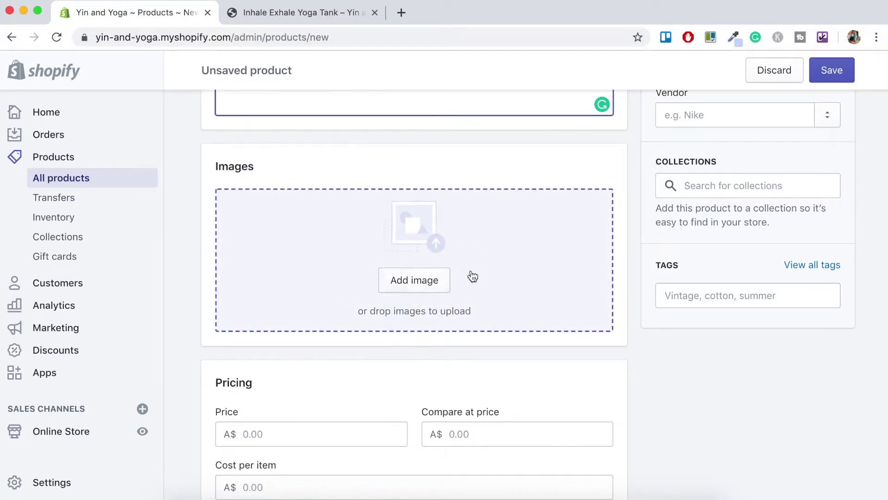
{"action": "left_click_drag", "start_coordinate": [393, 264], "coordinate": [391, 273]}
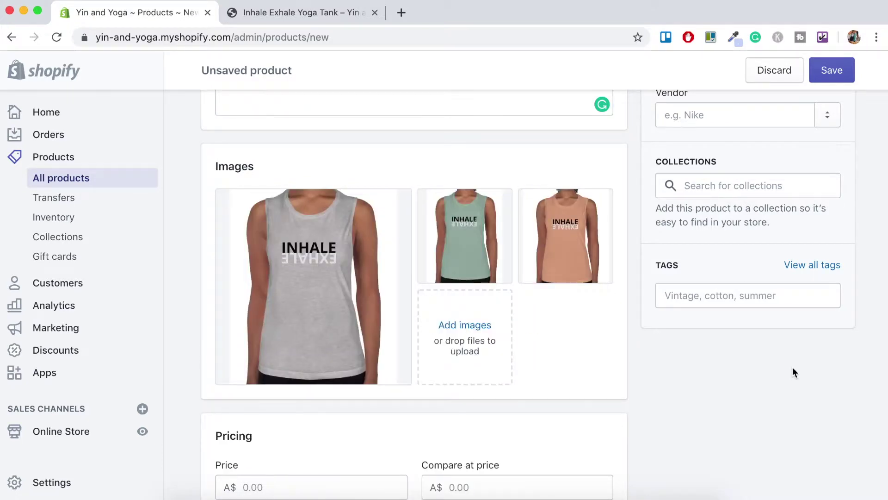
{"action": "scroll", "coordinate": [792, 368], "scroll_direction": "down", "scroll_amount": 5}
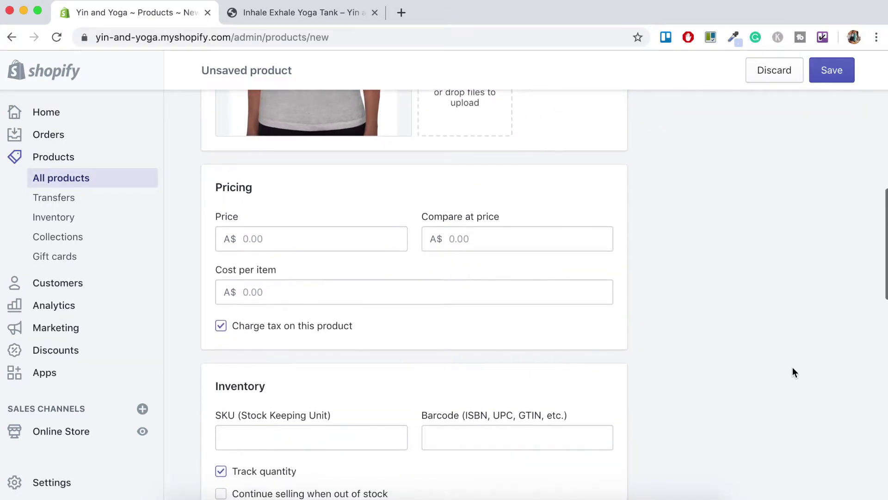
{"action": "scroll", "coordinate": [792, 368], "scroll_direction": "down", "scroll_amount": 1}
Set the price to 25 with a compare-at price of 29.
{"action": "left_click", "coordinate": [304, 192]}
{"action": "type", "text": "25"}
{"action": "left_click", "coordinate": [471, 198]}
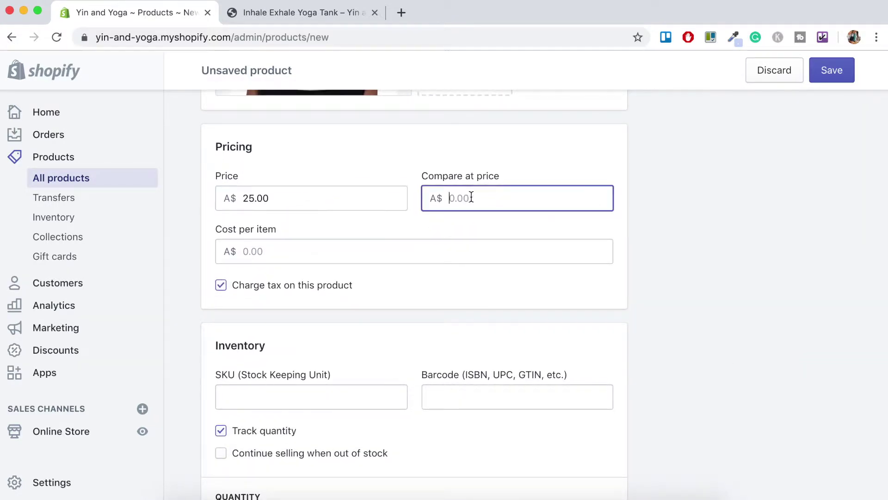
{"action": "type", "text": "29"}
{"action": "scroll", "coordinate": [347, 256], "scroll_direction": "down", "scroll_amount": 1}
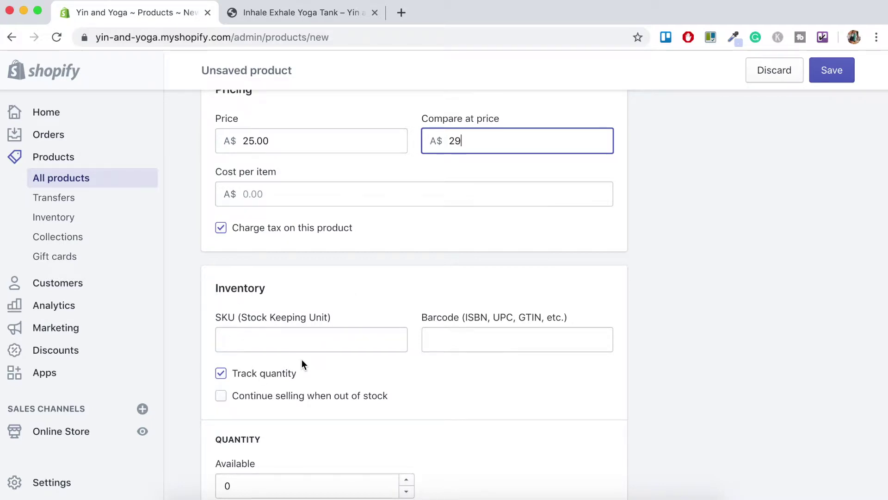
Set the SKU to Inhale-Exhale-Tank and turn off quantity tracking.
{"action": "left_click", "coordinate": [268, 341]}
{"action": "type", "text": "Inhal"}
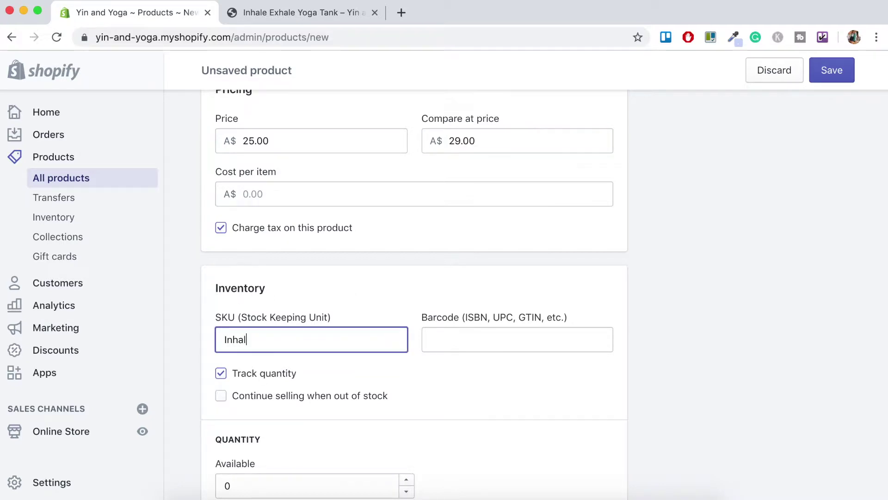
{"action": "type", "text": "e-Exhale-Tank"}
{"action": "left_click", "coordinate": [222, 373]}
{"action": "scroll", "coordinate": [546, 427], "scroll_direction": "down", "scroll_amount": 3}
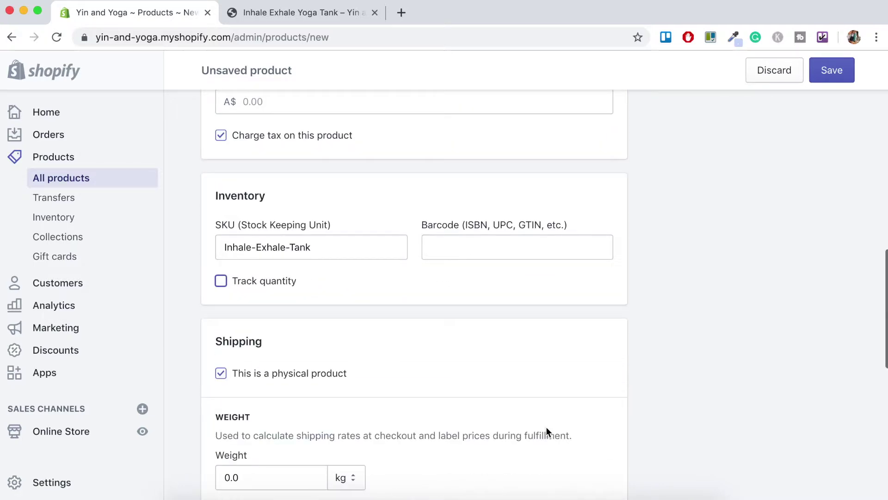
{"action": "scroll", "coordinate": [546, 427], "scroll_direction": "down", "scroll_amount": 4}
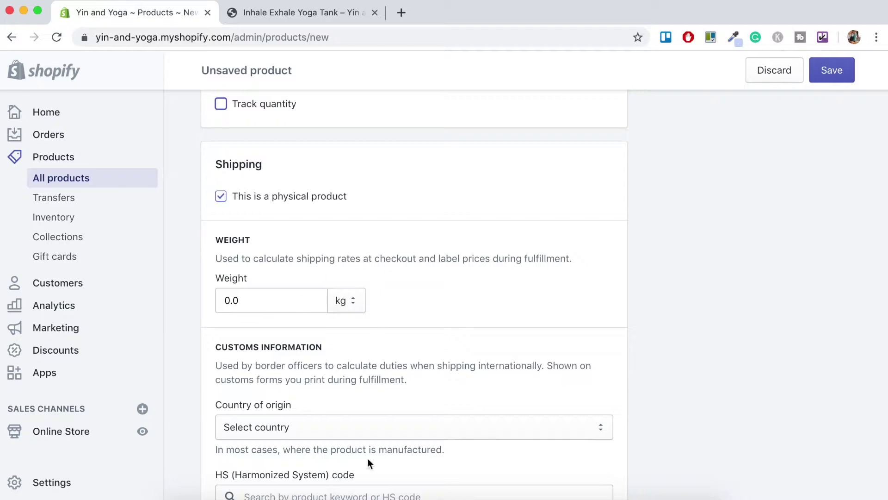
Enable product options and give the Size option values Small, Medium, Large, Extra Large.
{"action": "scroll", "coordinate": [418, 384], "scroll_direction": "down", "scroll_amount": 7}
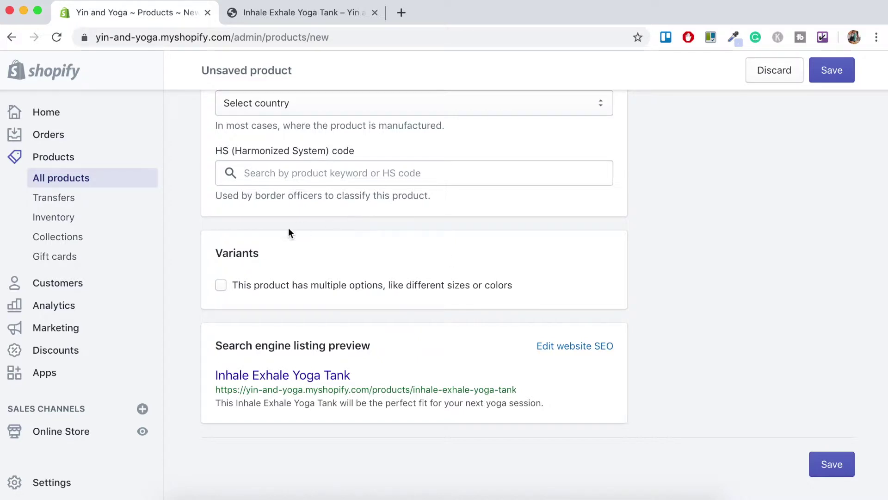
{"action": "left_click", "coordinate": [220, 285]}
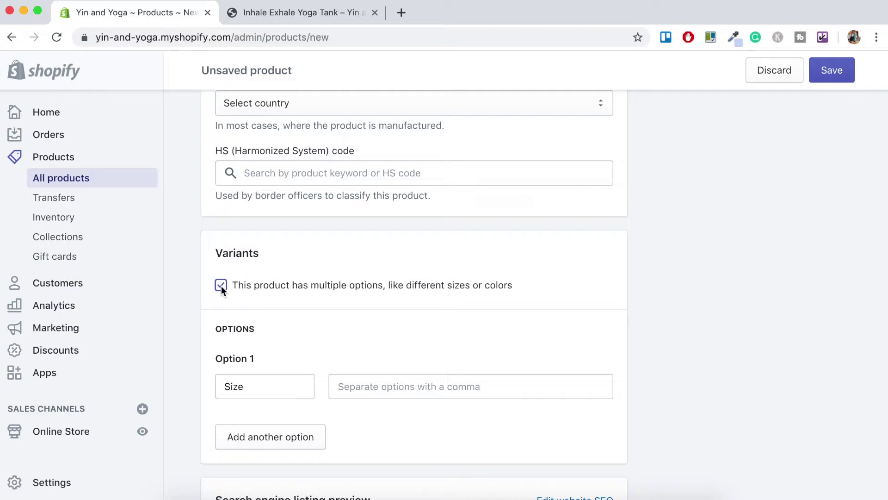
{"action": "scroll", "coordinate": [199, 354], "scroll_direction": "down", "scroll_amount": 2}
{"action": "scroll", "coordinate": [198, 351], "scroll_direction": "down", "scroll_amount": 2}
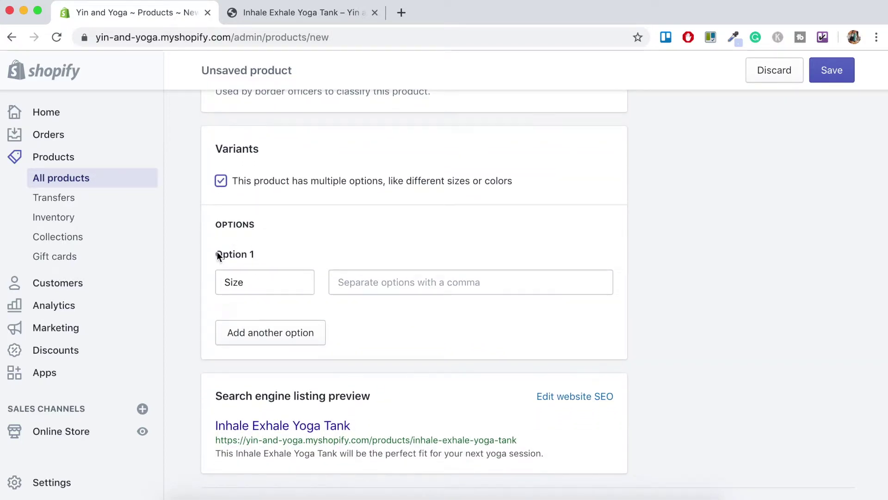
{"action": "left_click", "coordinate": [252, 284]}
{"action": "left_click_drag", "start_coordinate": [241, 284], "coordinate": [223, 284]}
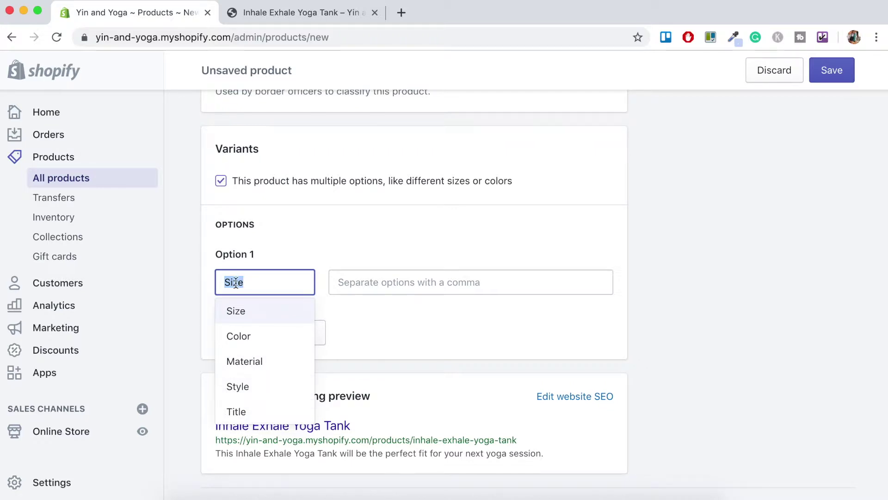
{"action": "left_click", "coordinate": [262, 284]}
{"action": "left_click", "coordinate": [332, 267]}
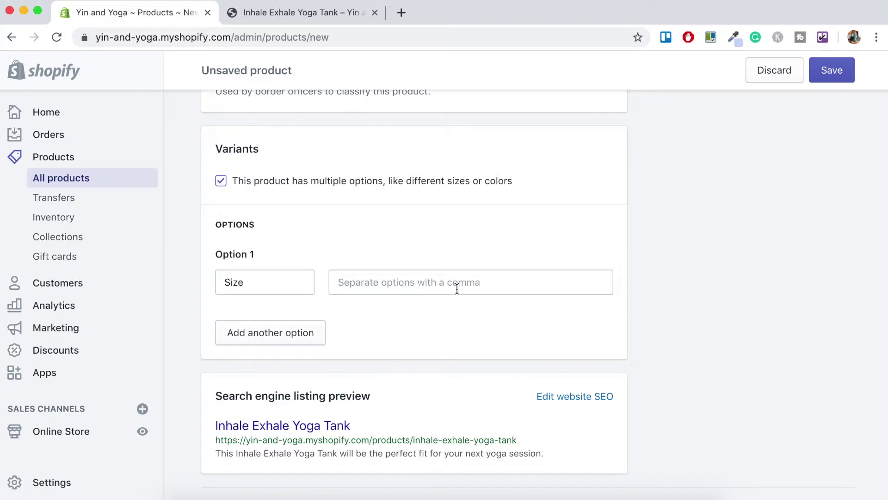
{"action": "left_click", "coordinate": [374, 281]}
{"action": "type", "text": "Sm"}
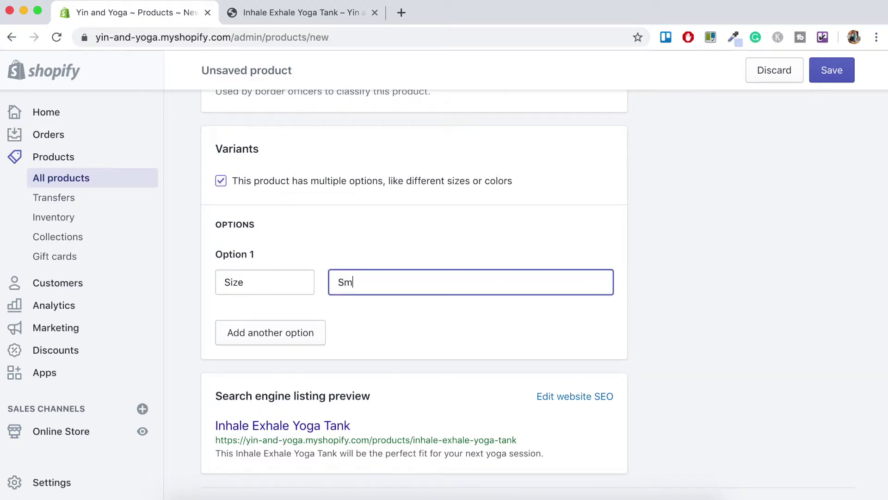
{"action": "type", "text": "all,Medium,Large,Extra "}
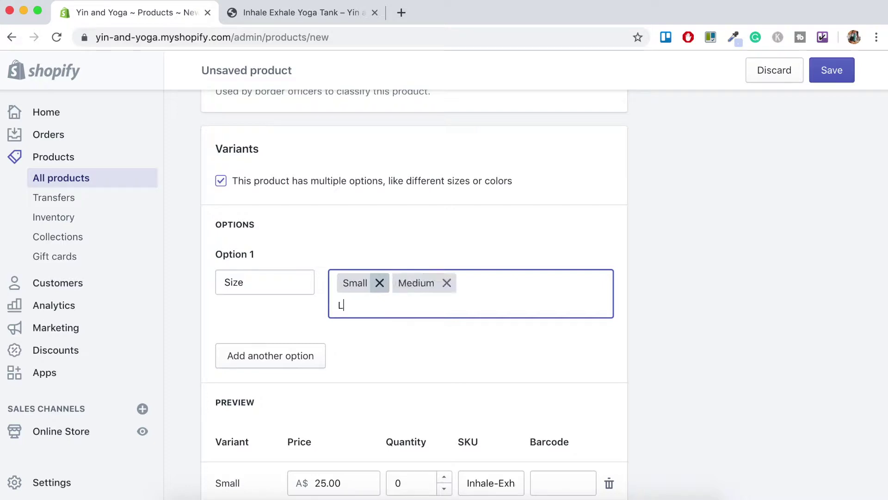
{"action": "type", "text": "Large,Extra Large"}
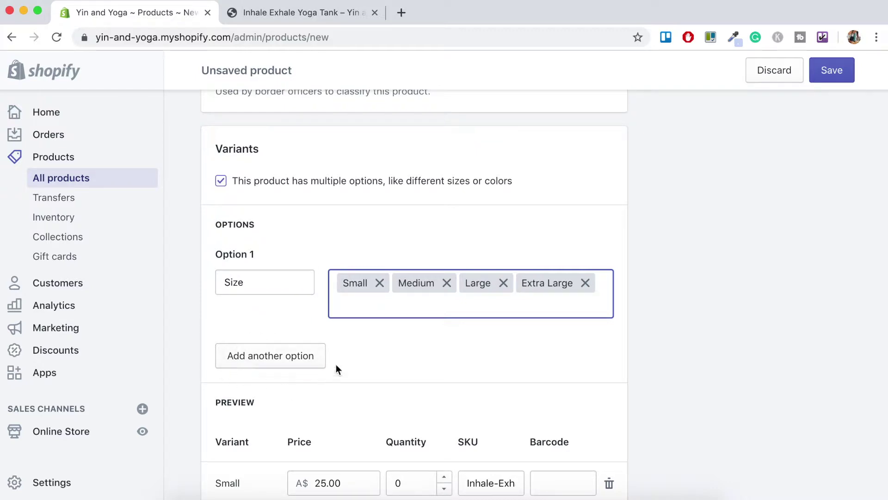
{"action": "left_click", "coordinate": [265, 360]}
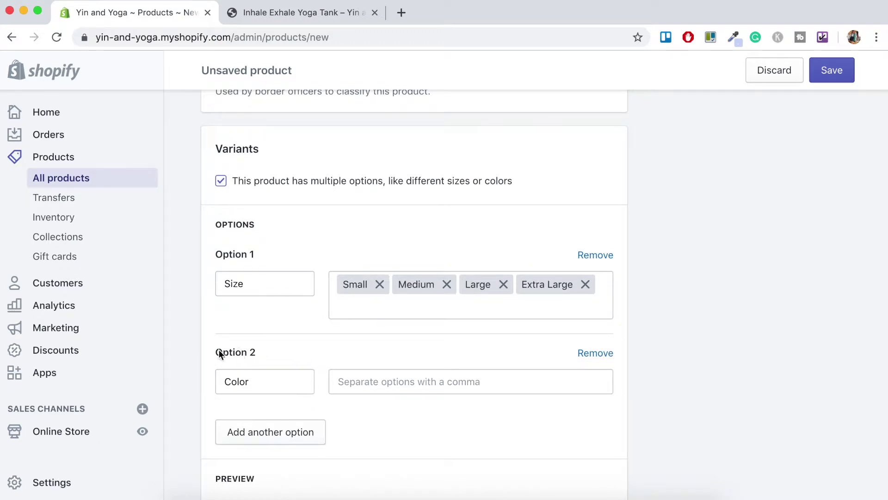
Keep the second option named Color with values Athletic Heather, Dusty Blue and Peach.
{"action": "left_click", "coordinate": [266, 383]}
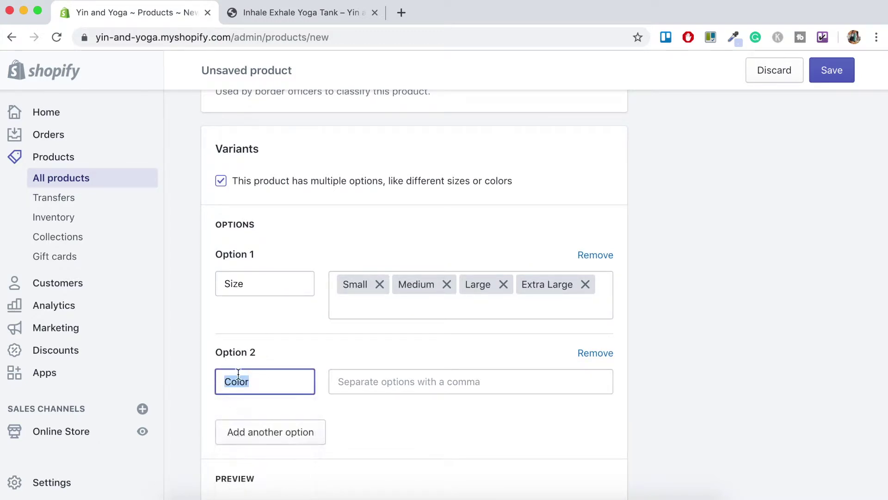
{"action": "left_click", "coordinate": [257, 382]}
{"action": "left_click", "coordinate": [354, 383]}
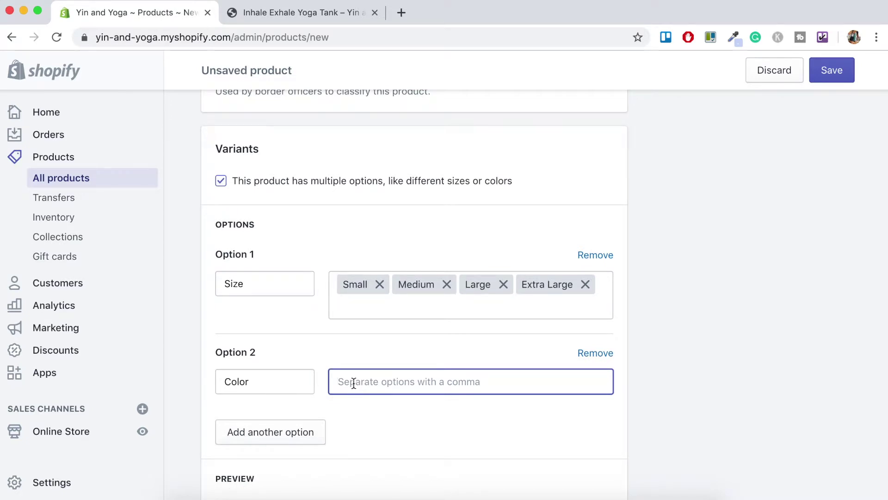
{"action": "type", "text": "Athletic "}
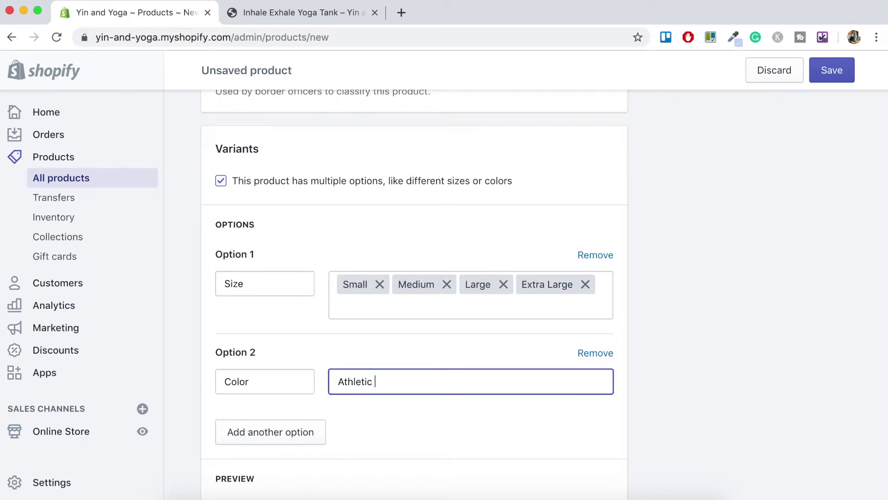
{"action": "type", "text": "Heather,"}
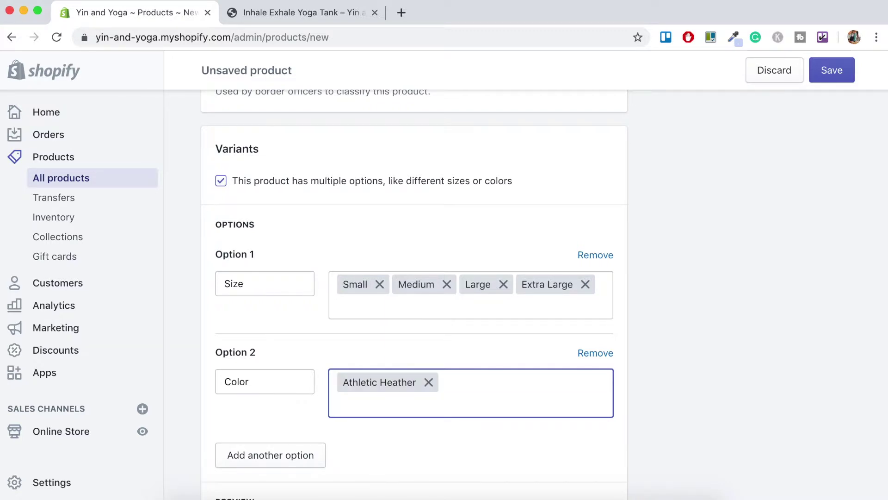
{"action": "type", "text": "Dusty Blue,Peach"}
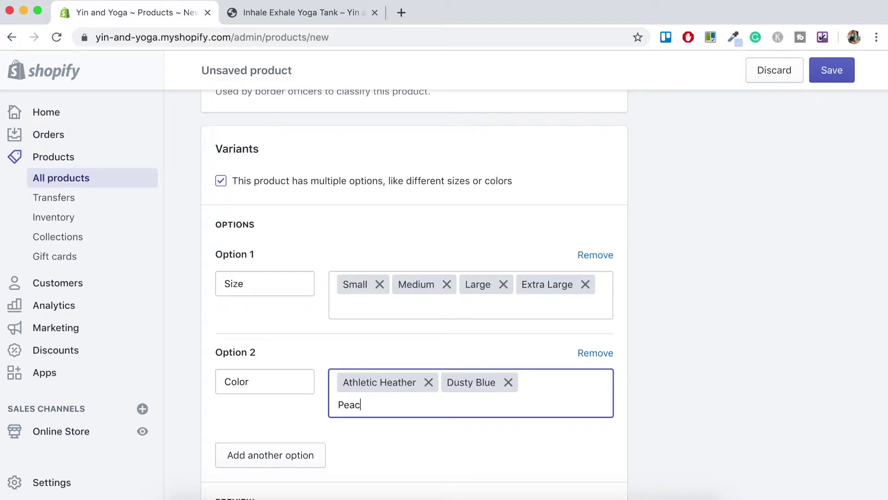
{"action": "type", "text": ","}
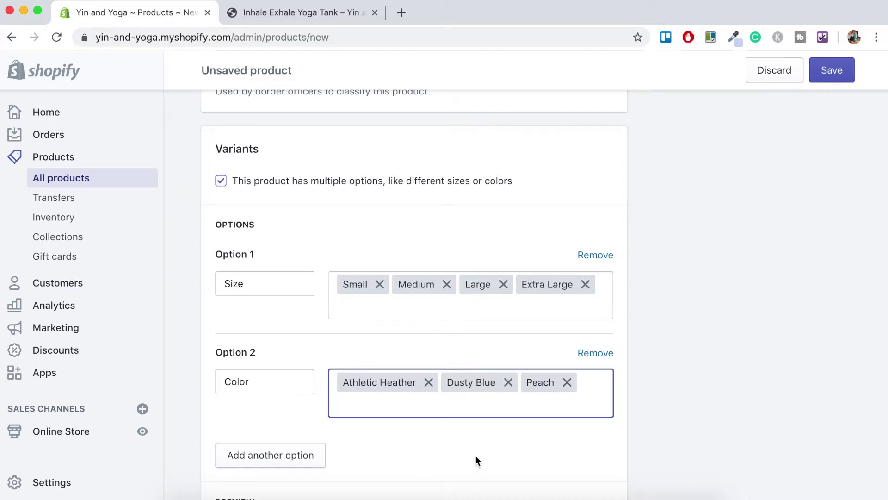
{"action": "scroll", "coordinate": [476, 456], "scroll_direction": "down", "scroll_amount": 3}
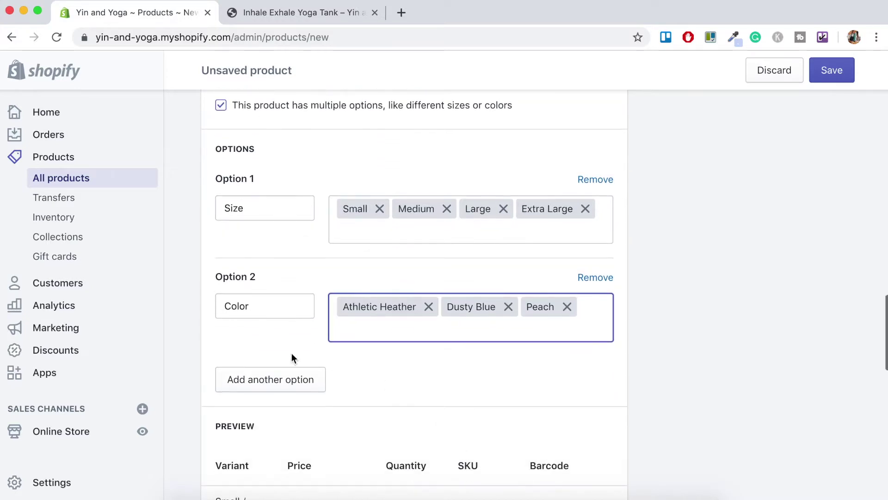
{"action": "scroll", "coordinate": [381, 375], "scroll_direction": "down", "scroll_amount": 5}
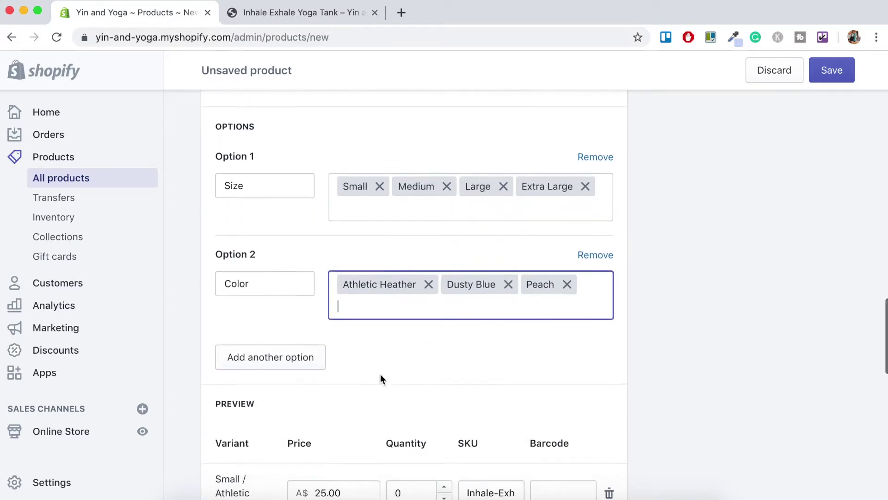
Append -S-AH to the Small / Athletic Heather variant's SKU.
{"action": "scroll", "coordinate": [381, 374], "scroll_direction": "down", "scroll_amount": 5}
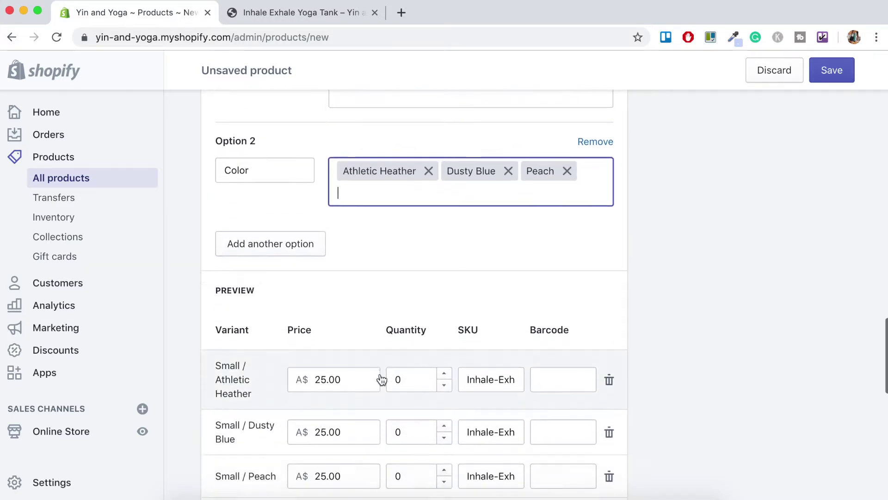
{"action": "scroll", "coordinate": [381, 374], "scroll_direction": "down", "scroll_amount": 1}
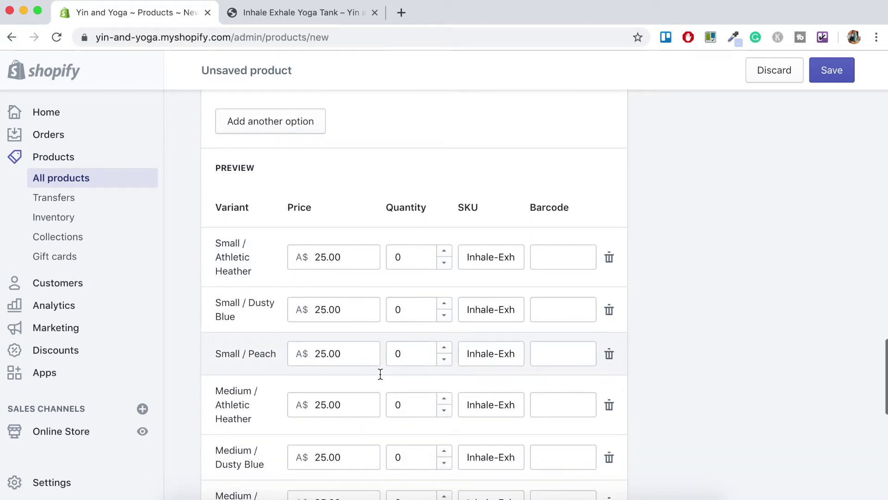
{"action": "left_click", "coordinate": [468, 258]}
{"action": "key", "text": "Right"}
{"action": "key", "text": "Right"}
{"action": "key", "text": "Right"}
{"action": "key", "text": "Right"}
{"action": "key", "text": "Right"}
{"action": "key", "text": "Right"}
{"action": "key", "text": "Right"}
{"action": "key", "text": "Right"}
{"action": "key", "text": "Right"}
{"action": "type", "text": "-1"}
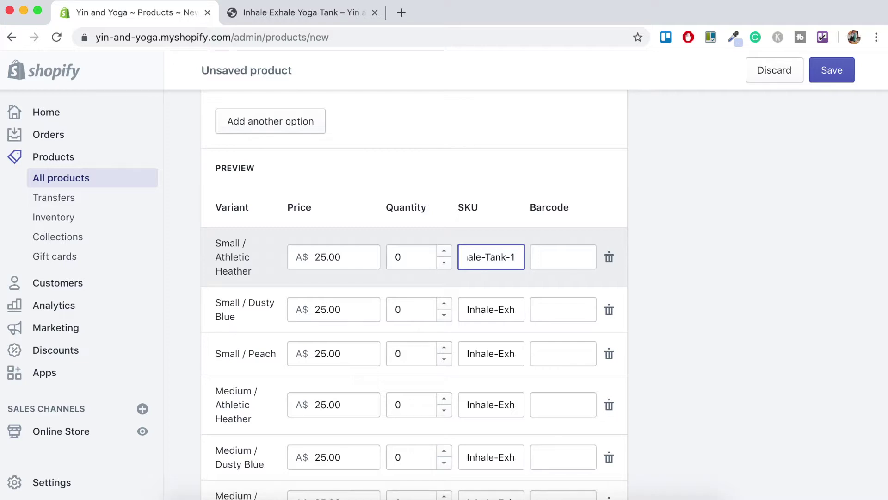
{"action": "key", "text": "BackSpace"}
{"action": "type", "text": "S-AH"}
Return to the top of the form and save the new Inhale Exhale Yoga Tank product.
{"action": "scroll", "coordinate": [502, 339], "scroll_direction": "down", "scroll_amount": 3}
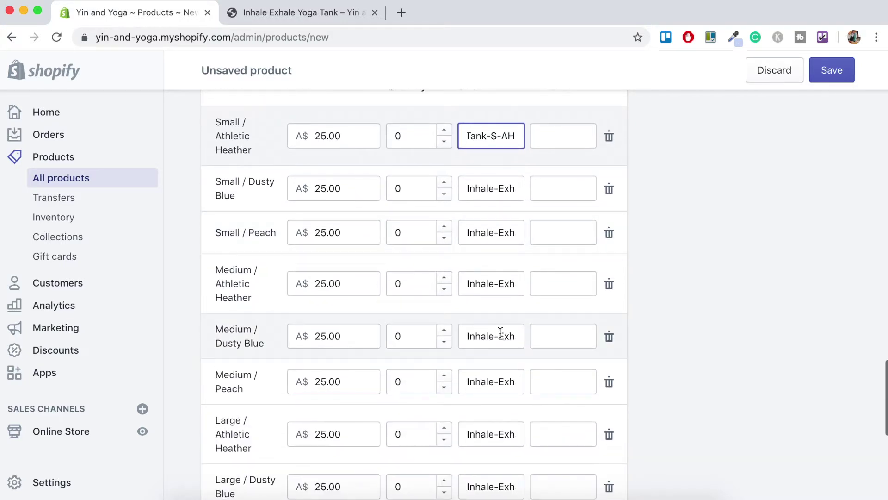
{"action": "scroll", "coordinate": [501, 333], "scroll_direction": "down", "scroll_amount": 7}
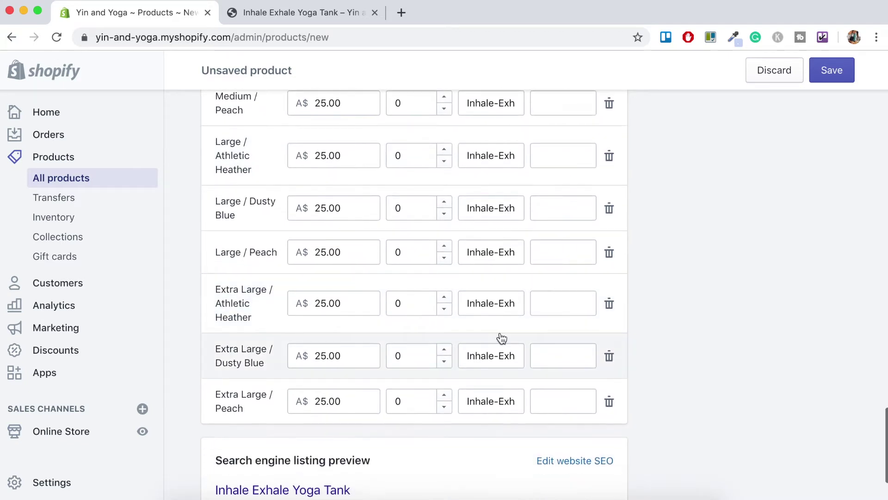
{"action": "scroll", "coordinate": [502, 338], "scroll_direction": "up", "scroll_amount": 10}
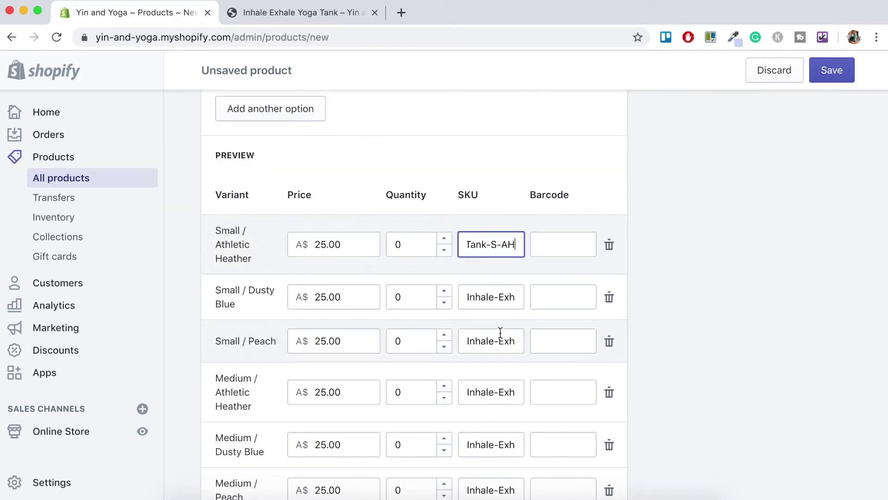
{"action": "scroll", "coordinate": [501, 333], "scroll_direction": "down", "scroll_amount": 8}
{"action": "scroll", "coordinate": [478, 339], "scroll_direction": "up", "scroll_amount": 4}
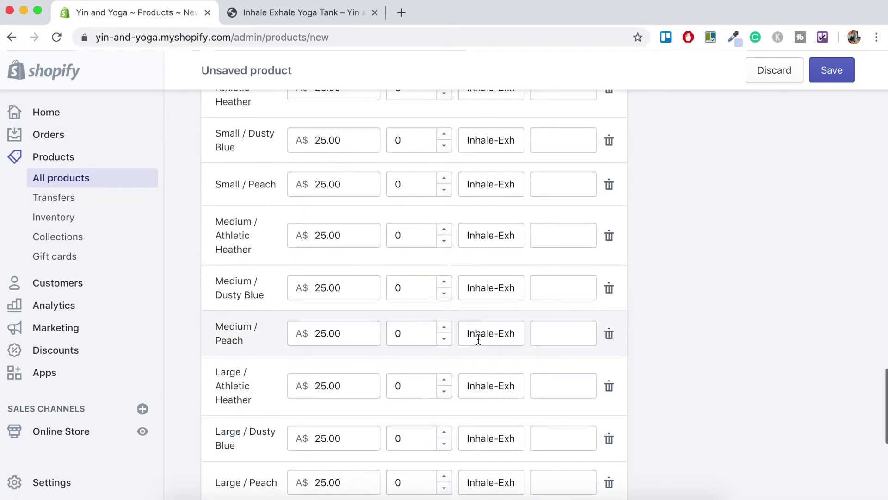
{"action": "scroll", "coordinate": [478, 339], "scroll_direction": "up", "scroll_amount": 6}
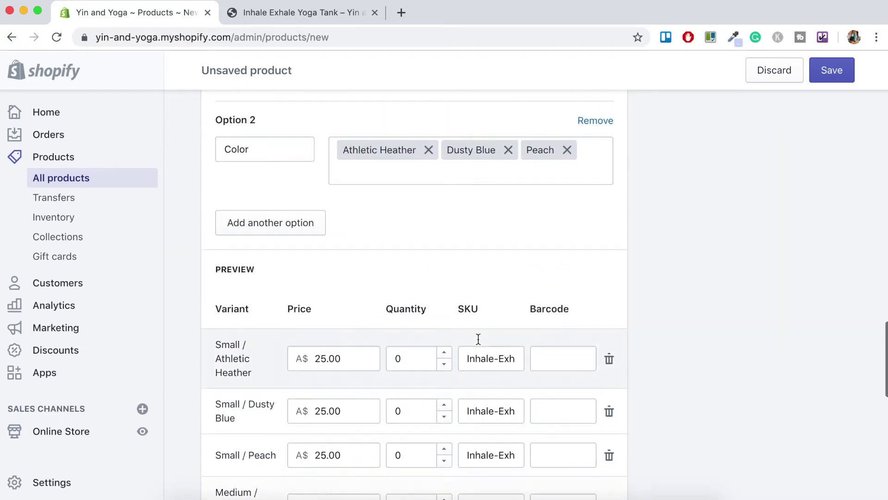
{"action": "scroll", "coordinate": [629, 253], "scroll_direction": "up", "scroll_amount": 5}
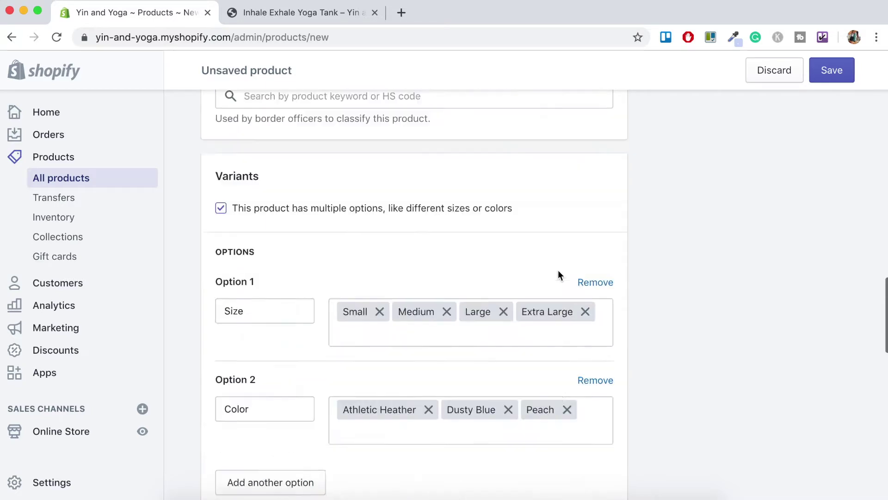
{"action": "scroll", "coordinate": [550, 288], "scroll_direction": "up", "scroll_amount": 15}
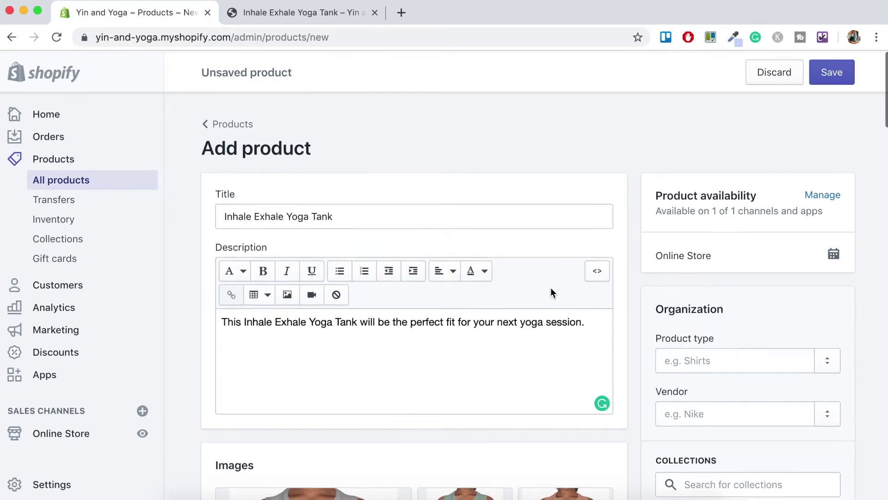
{"action": "left_click", "coordinate": [833, 74]}
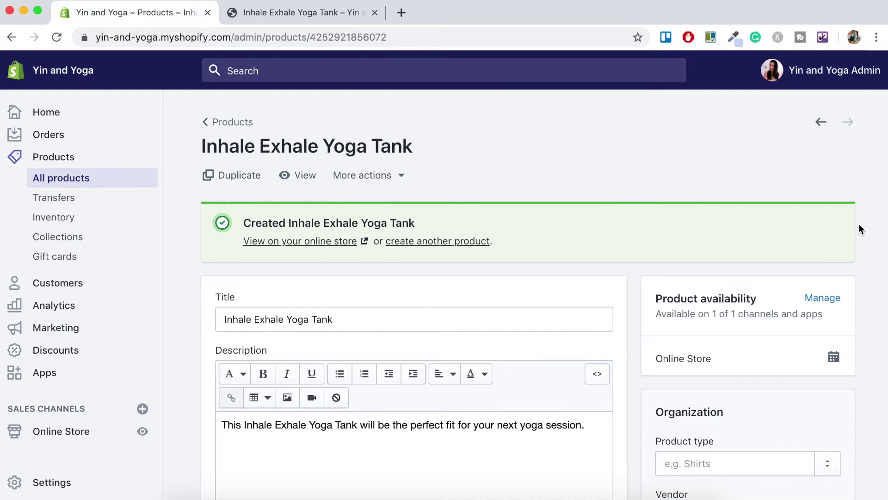
View the tank on the online store and browse its green and peach images.
{"action": "left_click", "coordinate": [303, 176]}
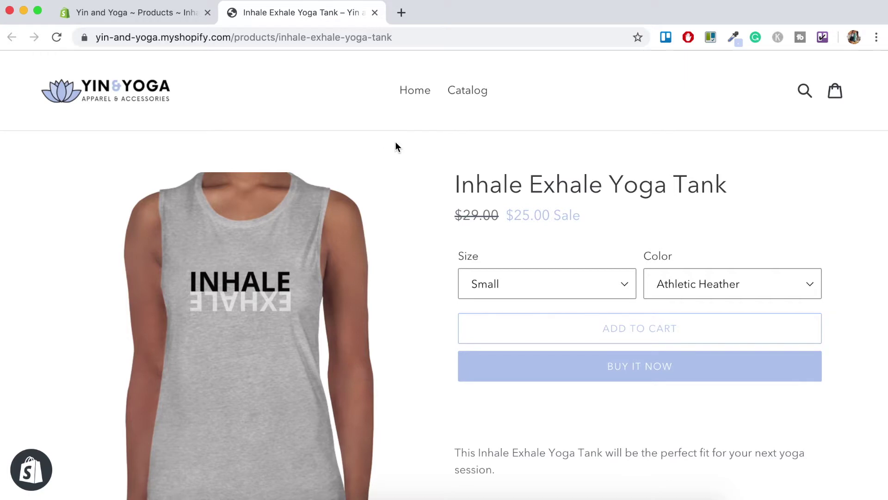
{"action": "left_click_drag", "start_coordinate": [456, 186], "coordinate": [750, 203]}
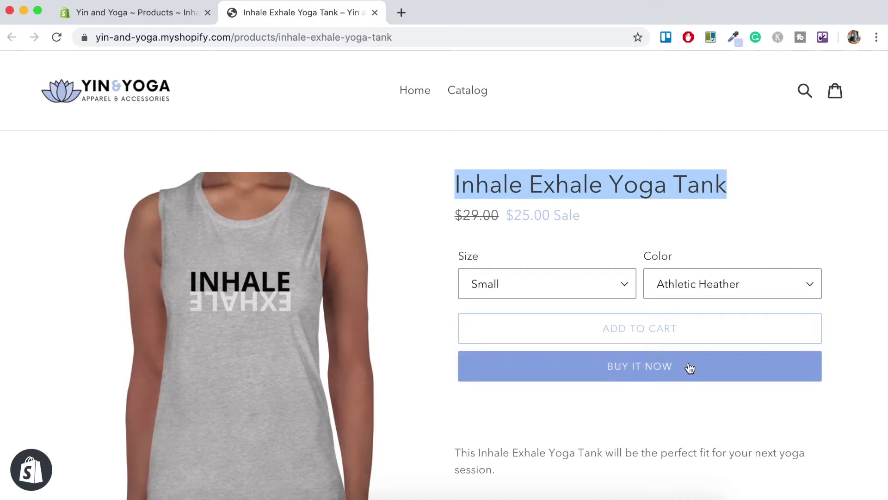
{"action": "scroll", "coordinate": [688, 367], "scroll_direction": "down", "scroll_amount": 5}
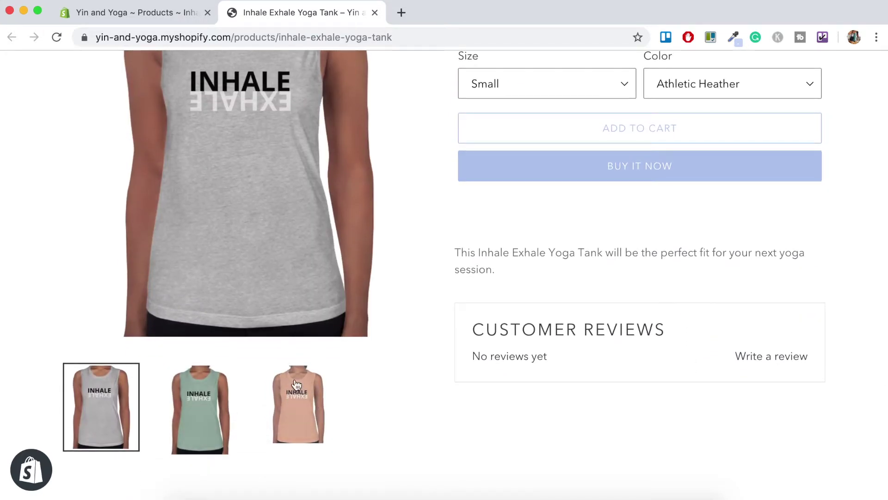
{"action": "left_click", "coordinate": [224, 411]}
{"action": "left_click", "coordinate": [324, 413]}
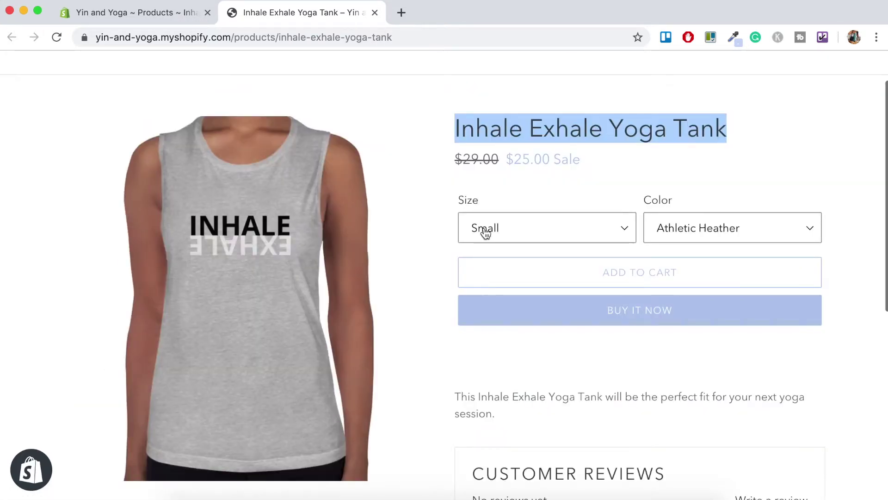
Choose Dusty Blue as the storefront colour and check the product thumbnails.
{"action": "left_click", "coordinate": [696, 232]}
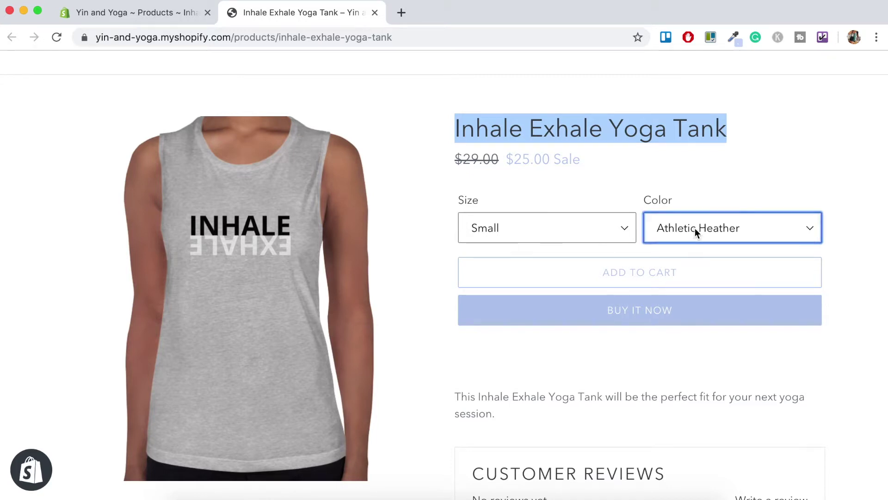
{"action": "key", "text": "Escape"}
{"action": "key", "text": "Down"}
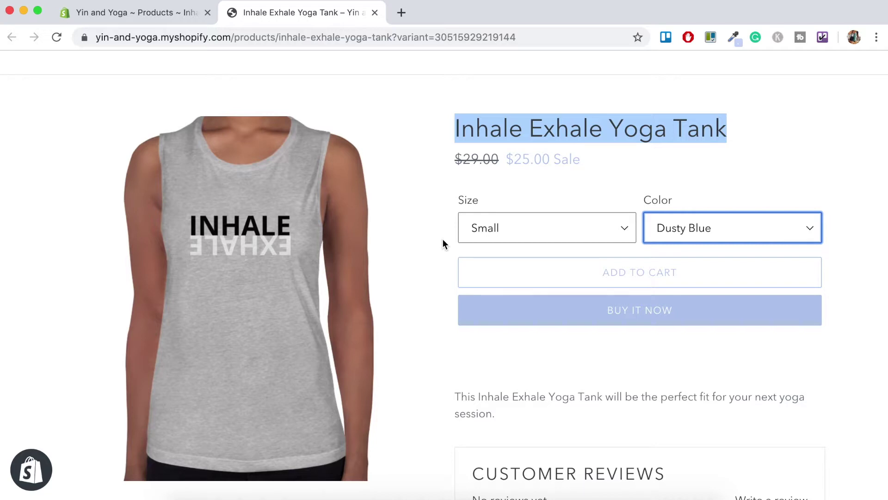
{"action": "scroll", "coordinate": [443, 239], "scroll_direction": "down", "scroll_amount": 3}
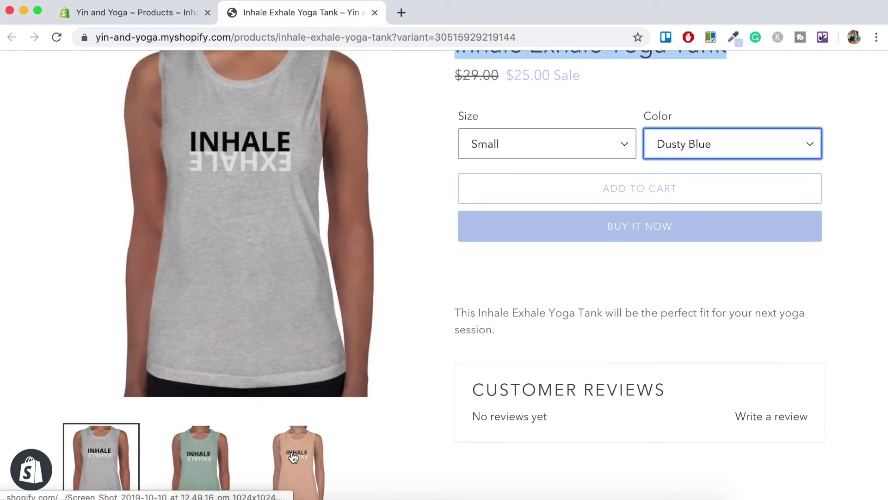
{"action": "scroll", "coordinate": [368, 86], "scroll_direction": "up", "scroll_amount": 3}
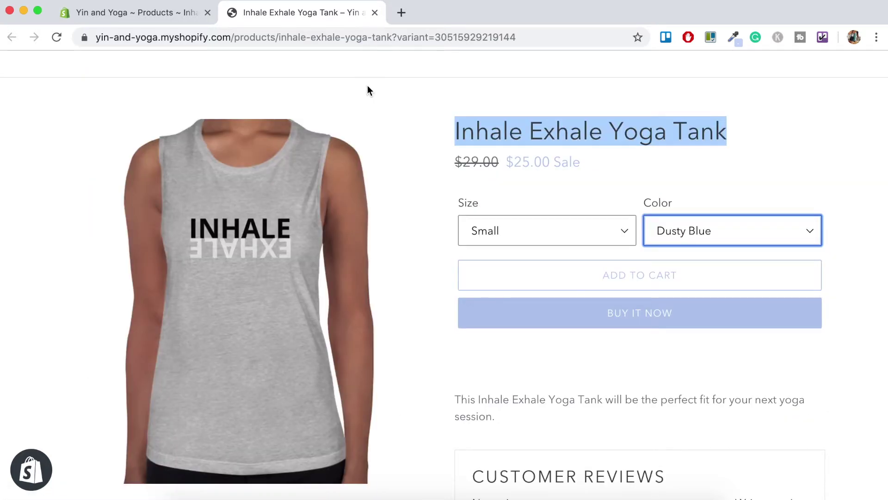
{"action": "left_click", "coordinate": [148, 15]}
Scroll to the Variants section and open the image picker for Small / Athletic Heather.
{"action": "scroll", "coordinate": [874, 280], "scroll_direction": "down", "scroll_amount": 4}
{"action": "scroll", "coordinate": [873, 280], "scroll_direction": "down", "scroll_amount": 12}
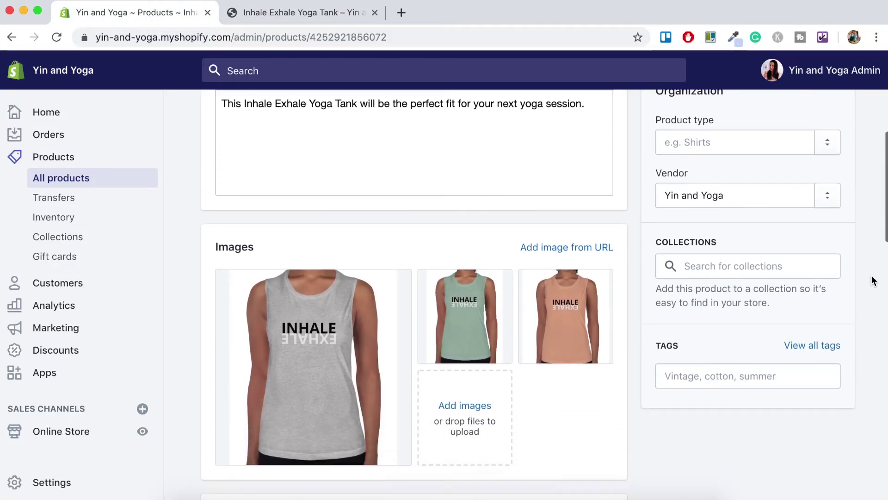
{"action": "scroll", "coordinate": [873, 280], "scroll_direction": "up", "scroll_amount": 2}
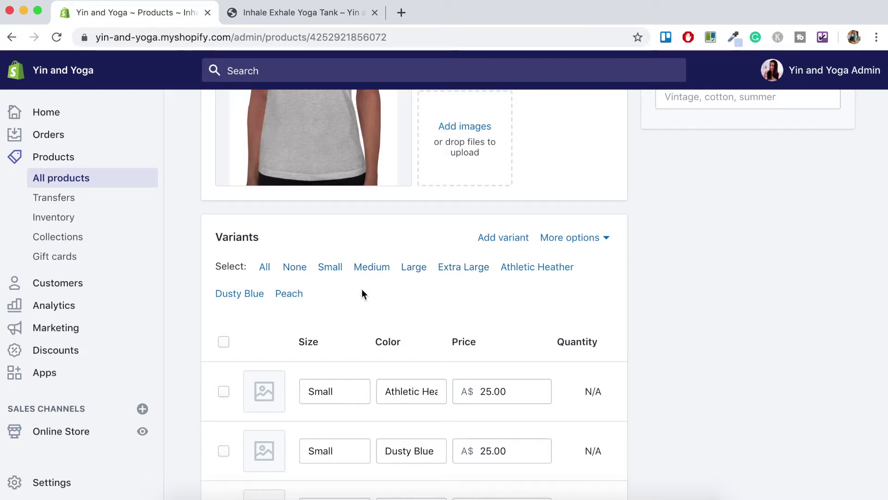
{"action": "scroll", "coordinate": [651, 344], "scroll_direction": "down", "scroll_amount": 4}
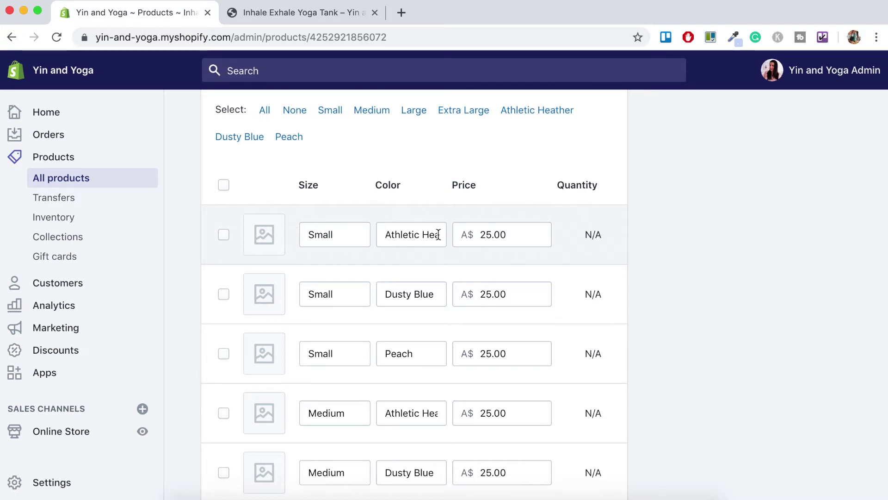
{"action": "left_click", "coordinate": [268, 244]}
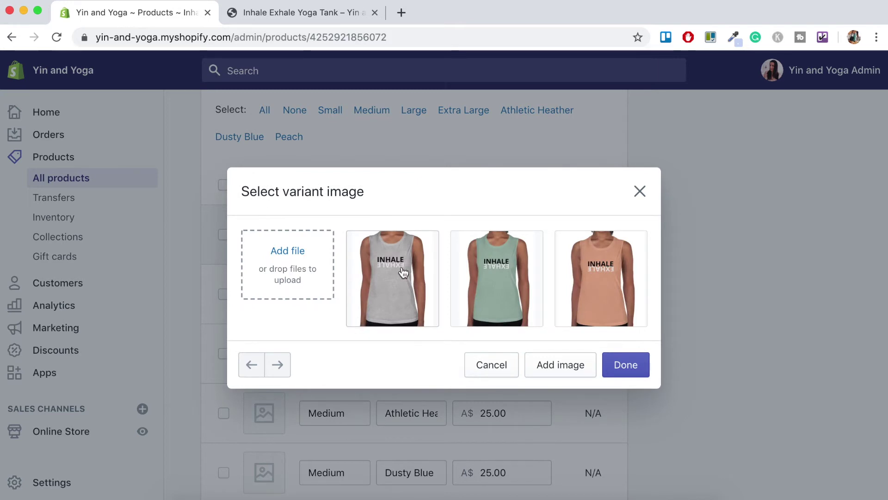
Assign the grey tank photo to Athletic Heather and the green photo to Small Dusty Blue.
{"action": "left_click", "coordinate": [403, 273]}
{"action": "left_click", "coordinate": [635, 367]}
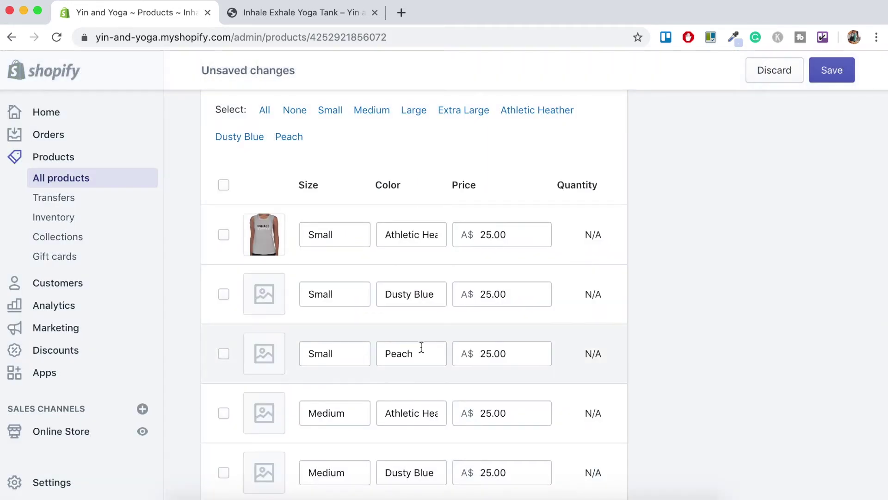
{"action": "left_click", "coordinate": [267, 302]}
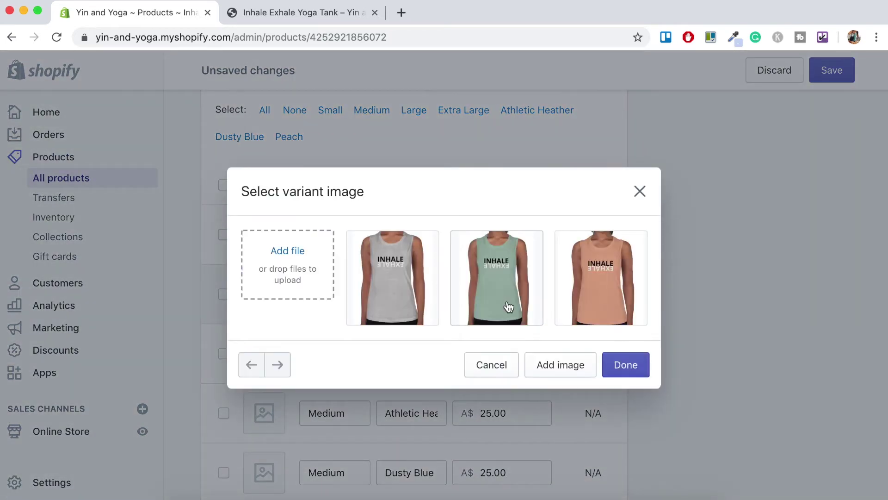
{"action": "left_click", "coordinate": [509, 307]}
{"action": "left_click", "coordinate": [635, 373]}
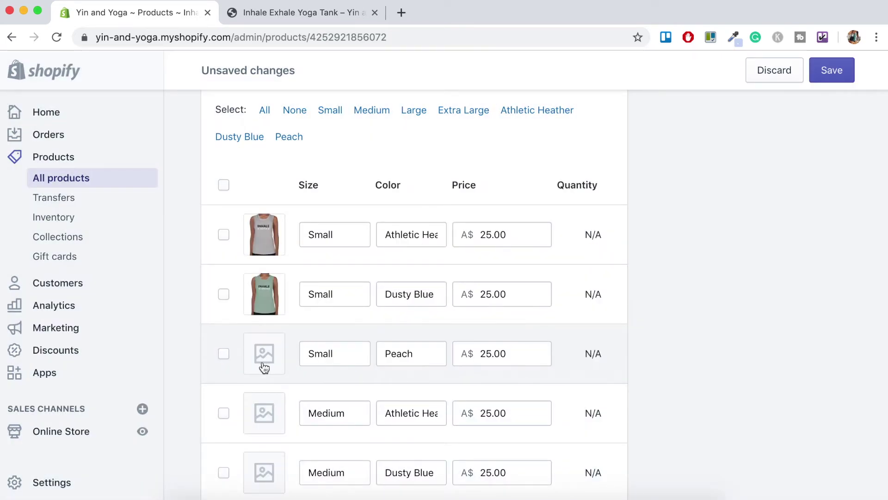
Assign the peach tank photo to Small Peach and review the variants list.
{"action": "left_click", "coordinate": [265, 368]}
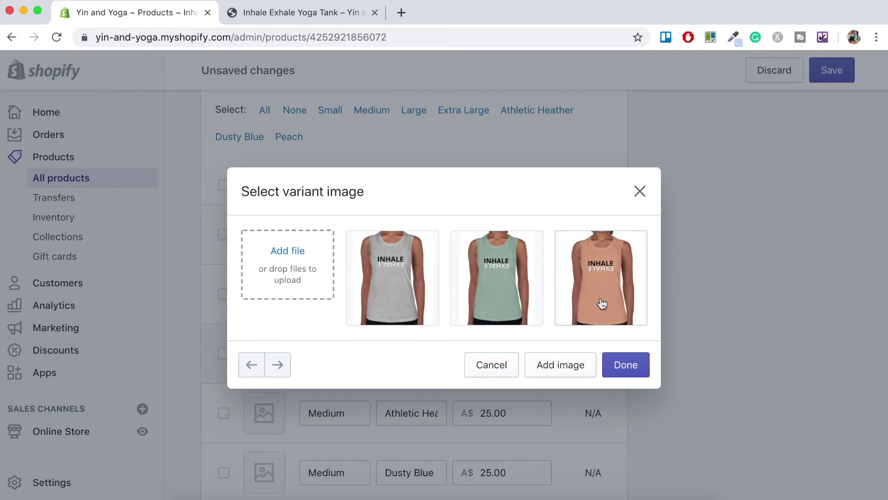
{"action": "left_click", "coordinate": [602, 303]}
{"action": "left_click", "coordinate": [626, 364]}
{"action": "scroll", "coordinate": [546, 382], "scroll_direction": "down", "scroll_amount": 4}
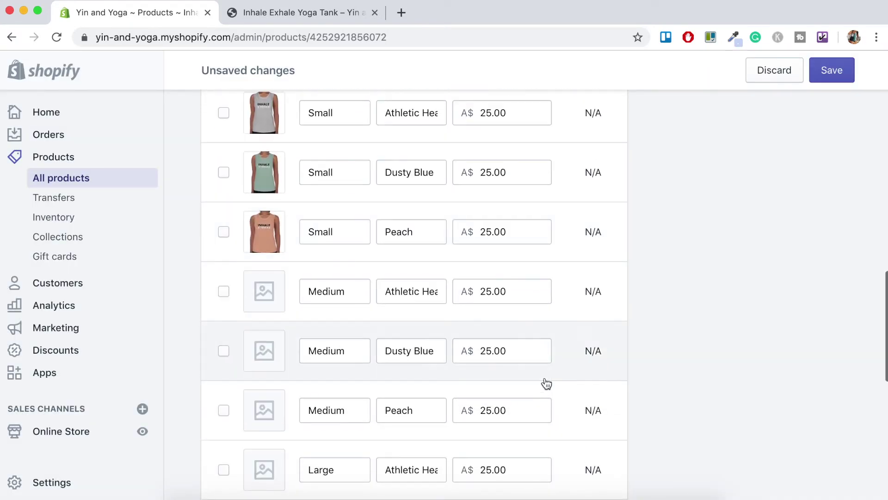
{"action": "scroll", "coordinate": [546, 383], "scroll_direction": "down", "scroll_amount": 2}
{"action": "scroll", "coordinate": [546, 383], "scroll_direction": "down", "scroll_amount": 7}
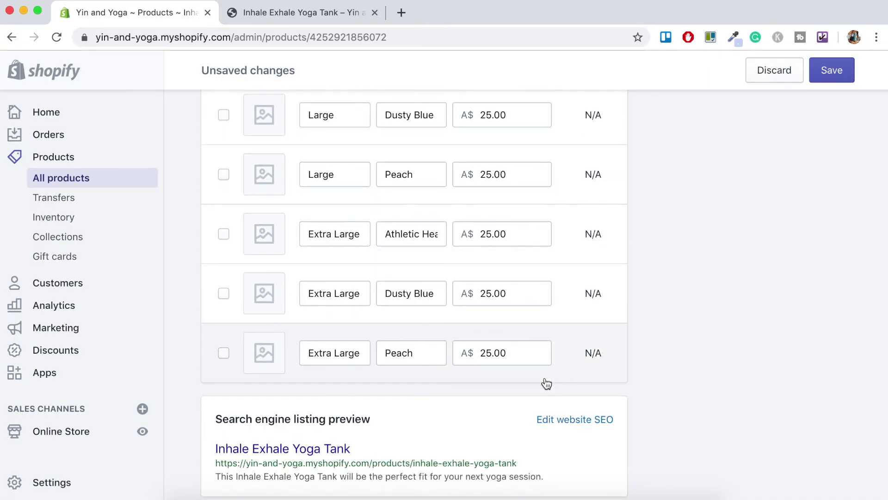
{"action": "scroll", "coordinate": [546, 383], "scroll_direction": "up", "scroll_amount": 10}
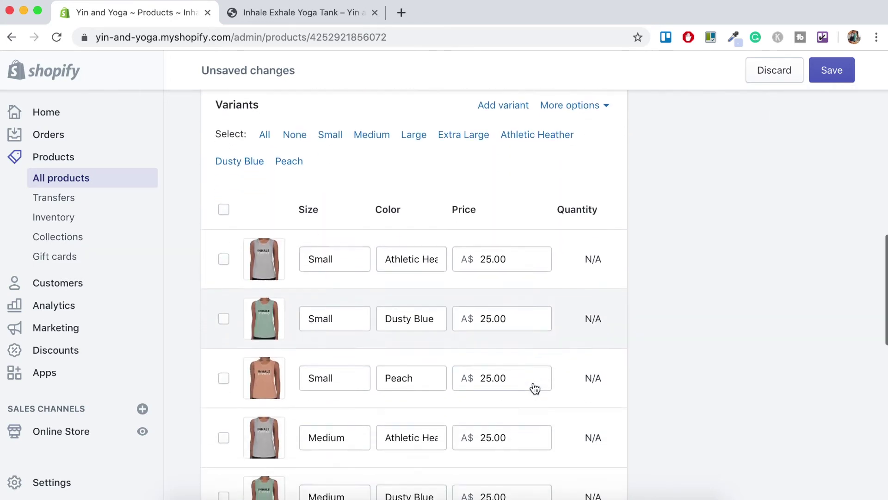
{"action": "scroll", "coordinate": [533, 389], "scroll_direction": "down", "scroll_amount": 3}
{"action": "scroll", "coordinate": [535, 388], "scroll_direction": "down", "scroll_amount": 5}
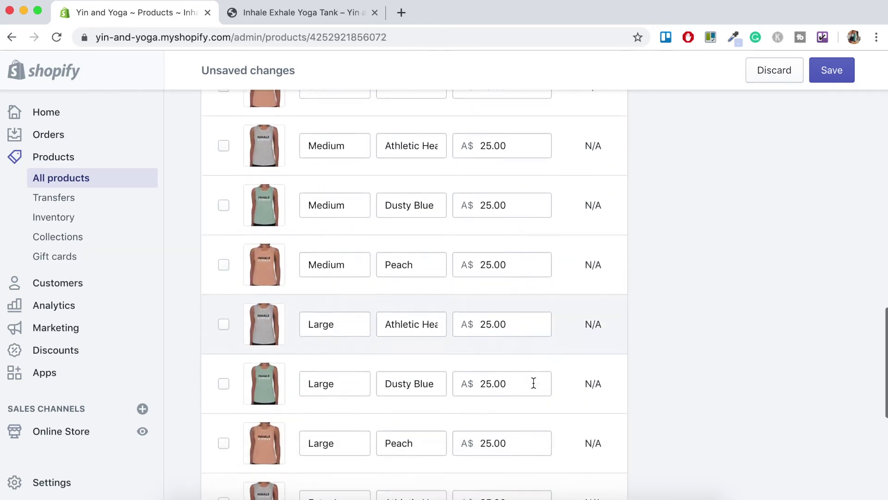
{"action": "scroll", "coordinate": [535, 389], "scroll_direction": "down", "scroll_amount": 3}
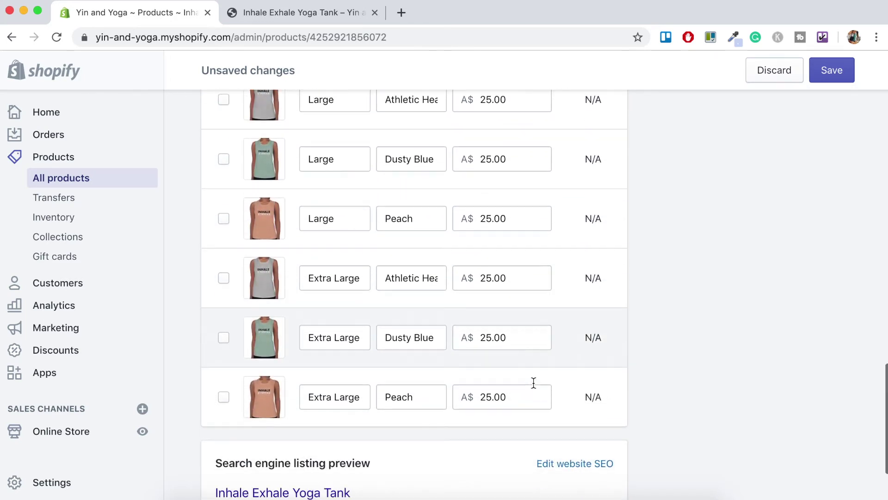
{"action": "scroll", "coordinate": [535, 389], "scroll_direction": "up", "scroll_amount": 10}
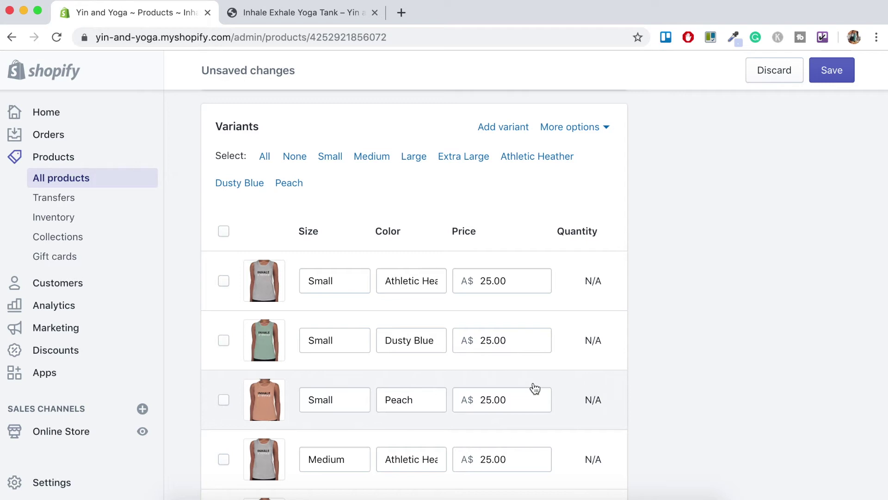
Change the Athletic Heather, Dusty Blue and Peach Extra Large prices from 25.00 to 27.00 and save.
{"action": "scroll", "coordinate": [535, 387], "scroll_direction": "down", "scroll_amount": 2}
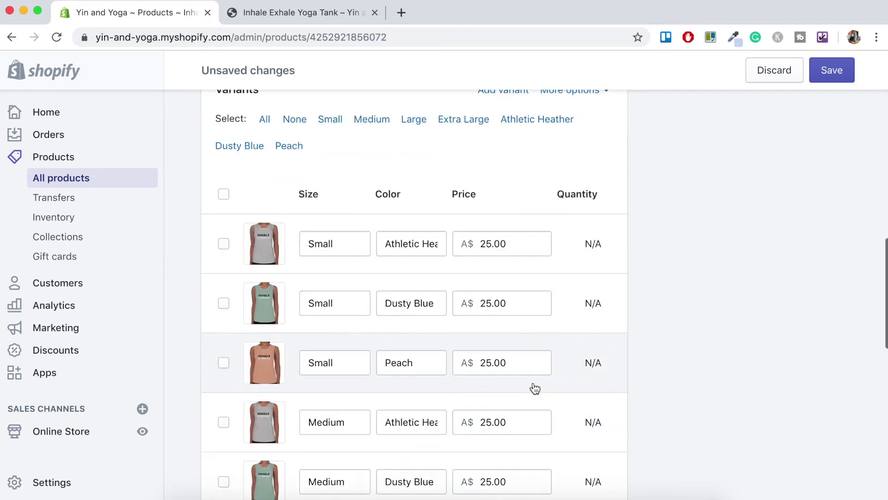
{"action": "scroll", "coordinate": [536, 388], "scroll_direction": "down", "scroll_amount": 4}
{"action": "scroll", "coordinate": [536, 388], "scroll_direction": "down", "scroll_amount": 7}
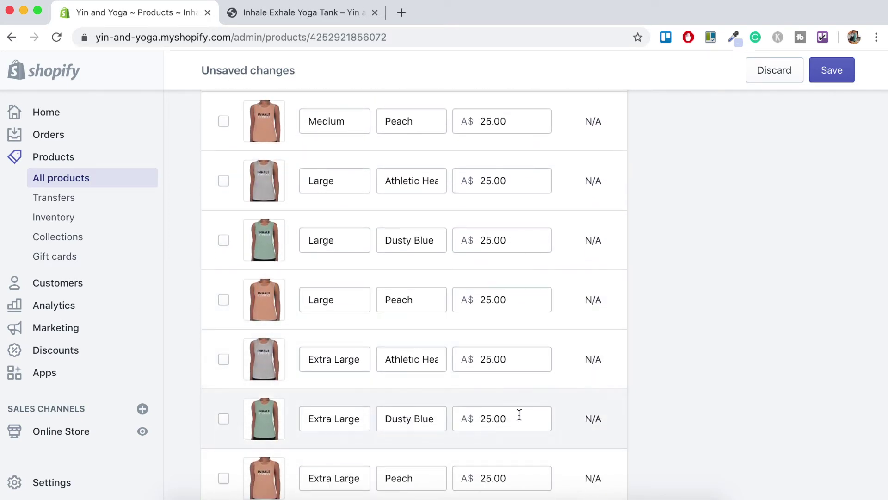
{"action": "scroll", "coordinate": [520, 416], "scroll_direction": "down", "scroll_amount": 1}
{"action": "left_click", "coordinate": [492, 313]}
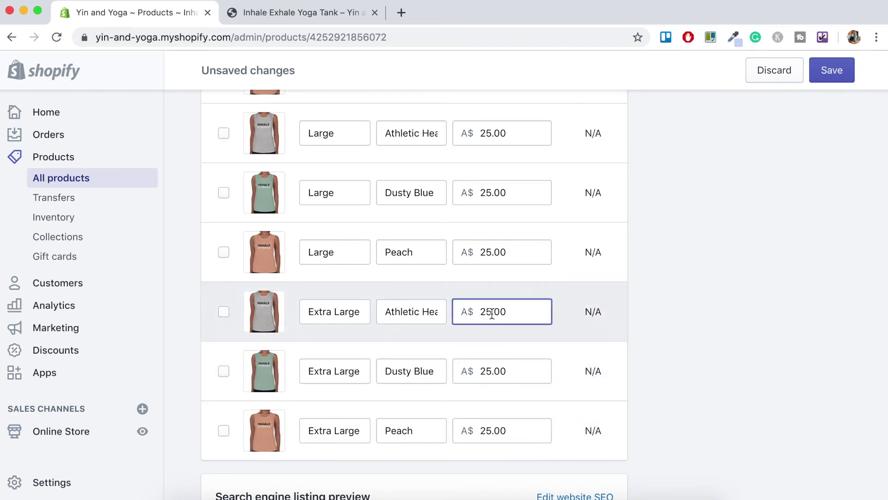
{"action": "type", "text": "7"}
{"action": "left_click", "coordinate": [494, 373]}
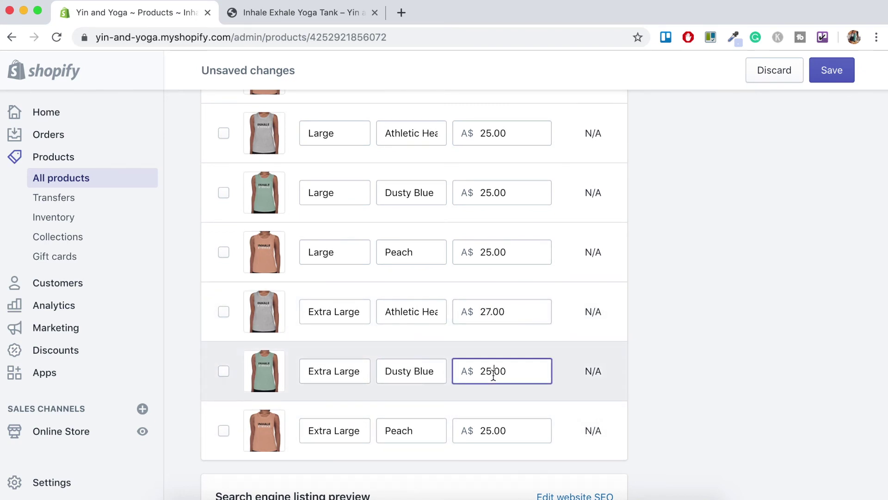
{"action": "type", "text": "7"}
{"action": "left_click", "coordinate": [485, 439]}
{"action": "key", "text": "BackSpace"}
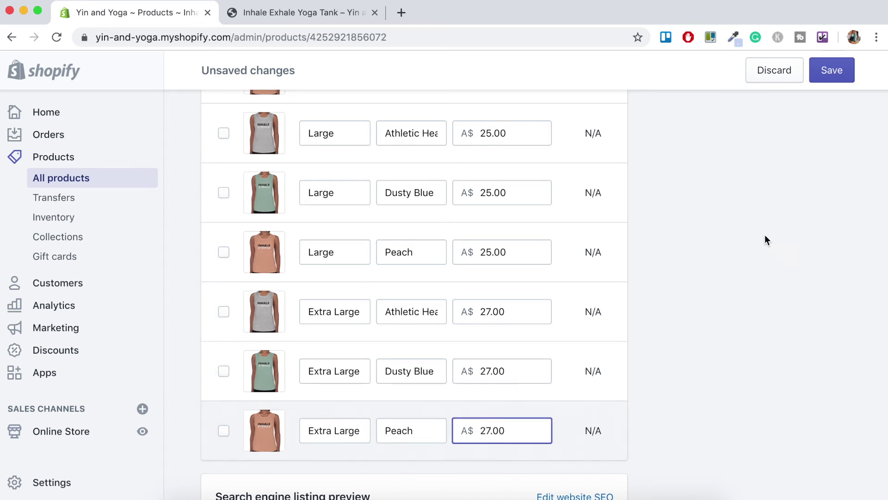
{"action": "left_click", "coordinate": [832, 70]}
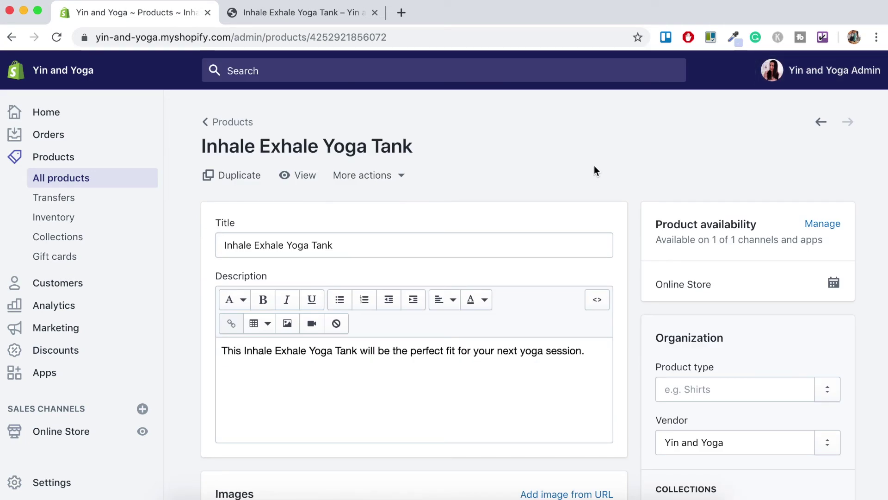
Open the tank's live storefront page and select the Dusty Blue colour to check its photo.
{"action": "left_click", "coordinate": [305, 180]}
{"action": "scroll", "coordinate": [842, 223], "scroll_direction": "down", "scroll_amount": 1}
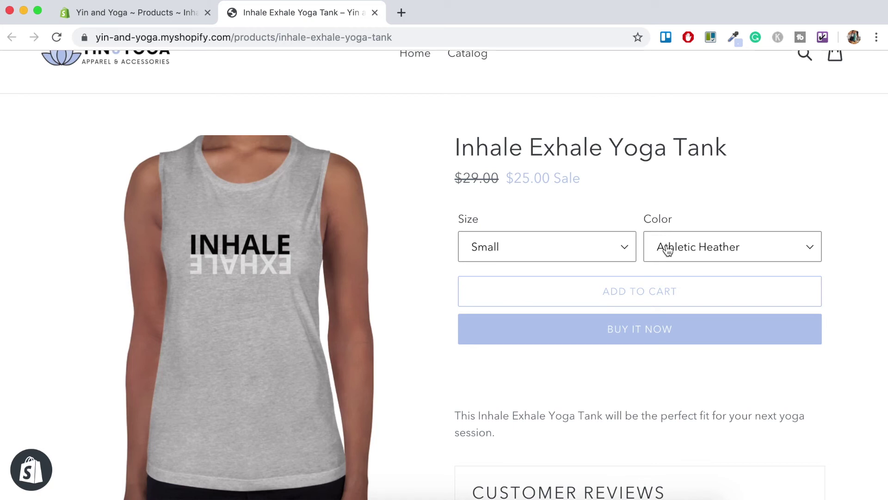
{"action": "left_click", "coordinate": [701, 252]}
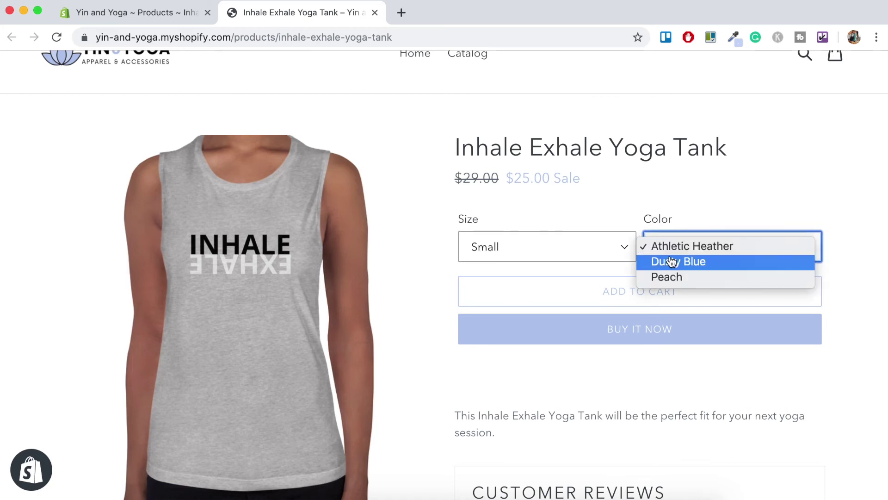
{"action": "left_click", "coordinate": [691, 261]}
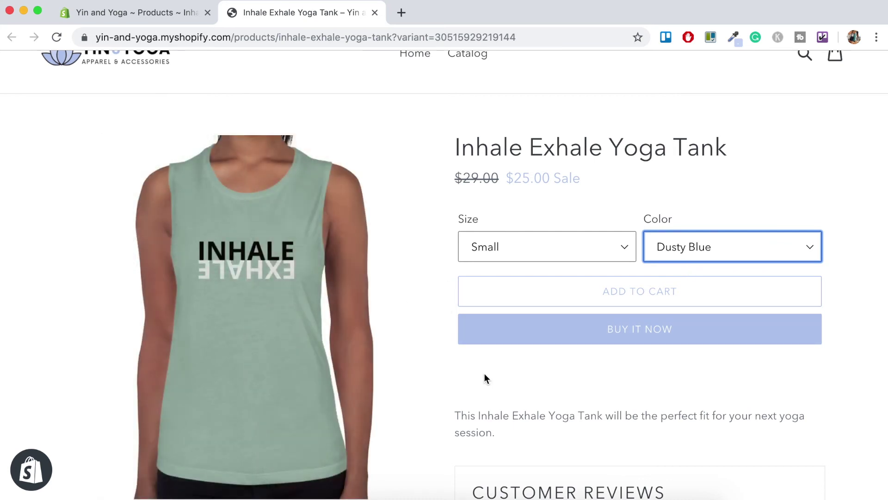
Select the Extra Large size to confirm the $27.00 sale price against $29.00.
{"action": "scroll", "coordinate": [443, 414], "scroll_direction": "down", "scroll_amount": 2}
{"action": "scroll", "coordinate": [443, 414], "scroll_direction": "up", "scroll_amount": 3}
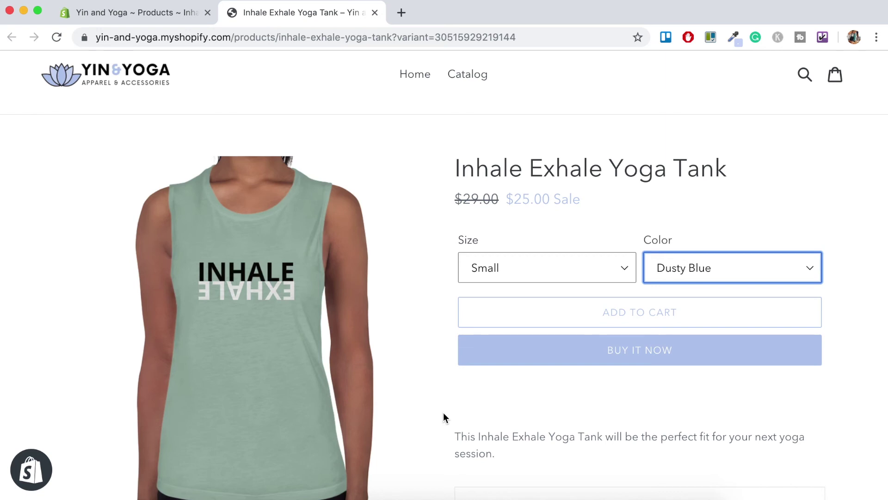
{"action": "left_click", "coordinate": [498, 268]}
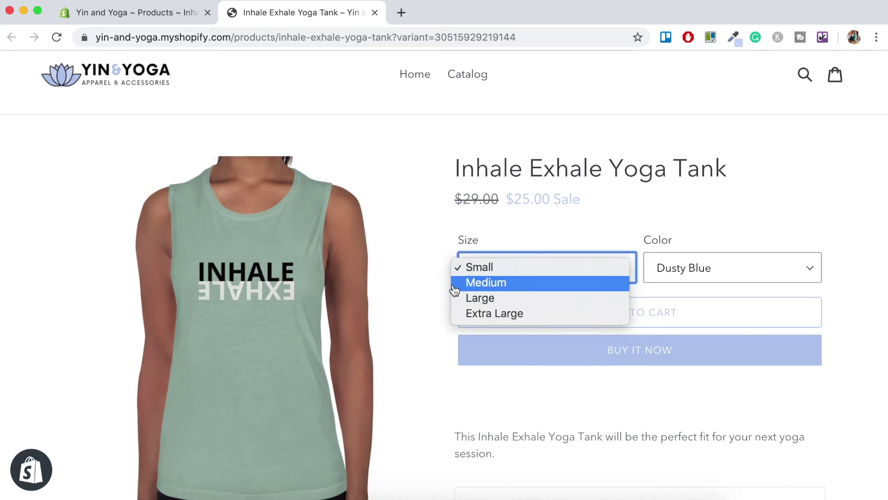
{"action": "left_click", "coordinate": [484, 316]}
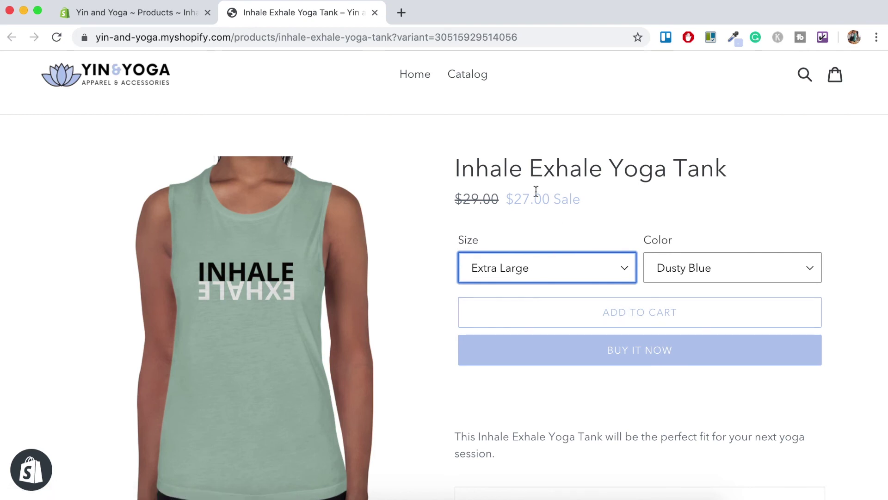